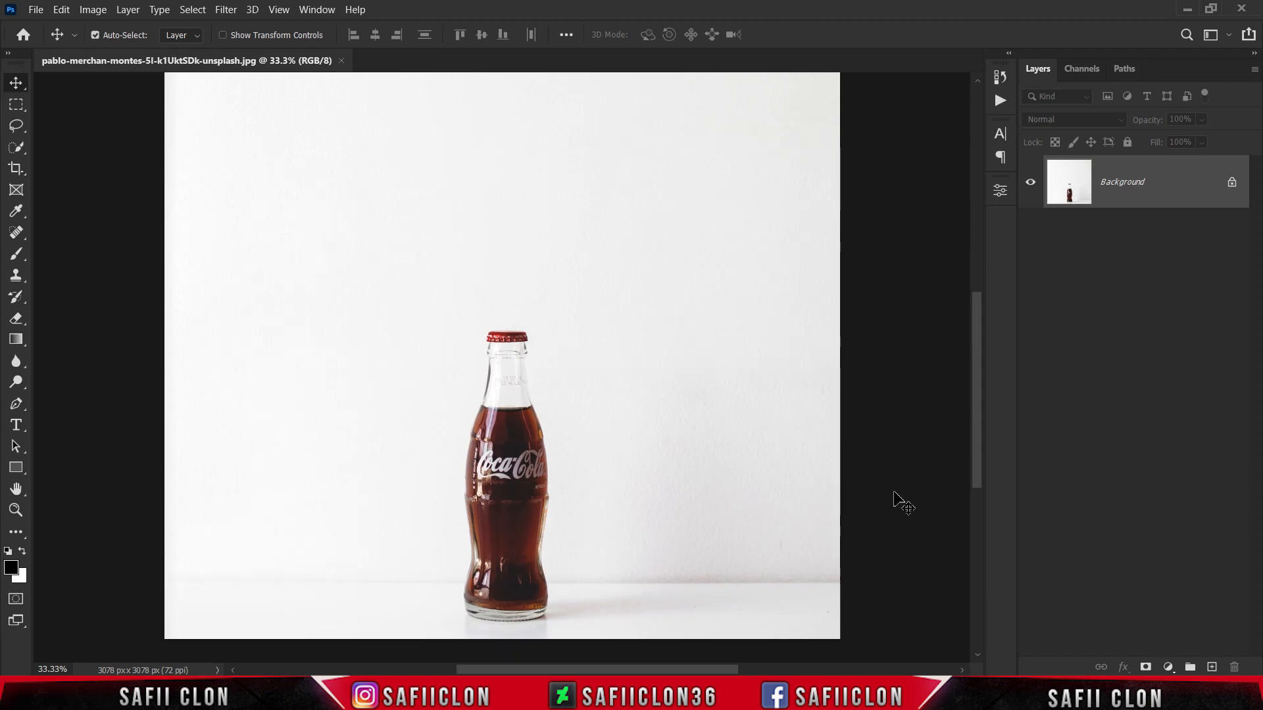
# Step: Unlock the Background layer of the bottle photo and duplicate it
pyautogui.click(1232, 186)
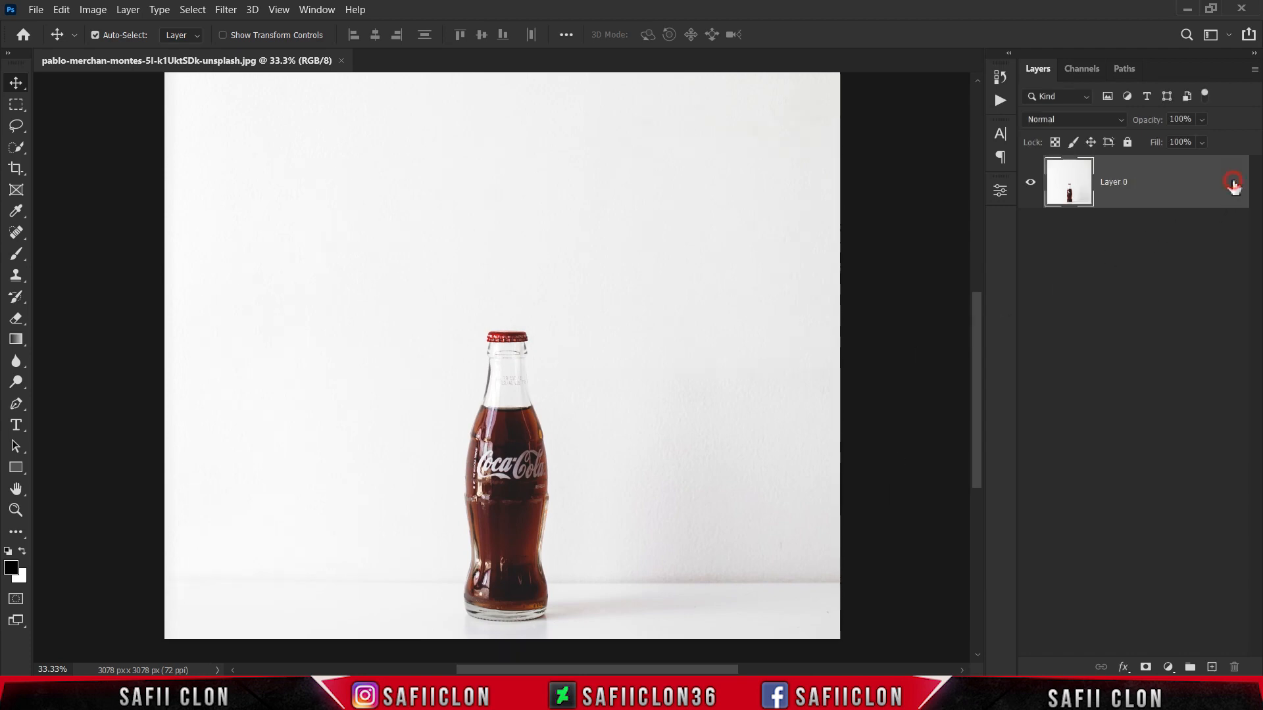
pyautogui.rightClick(1163, 185)
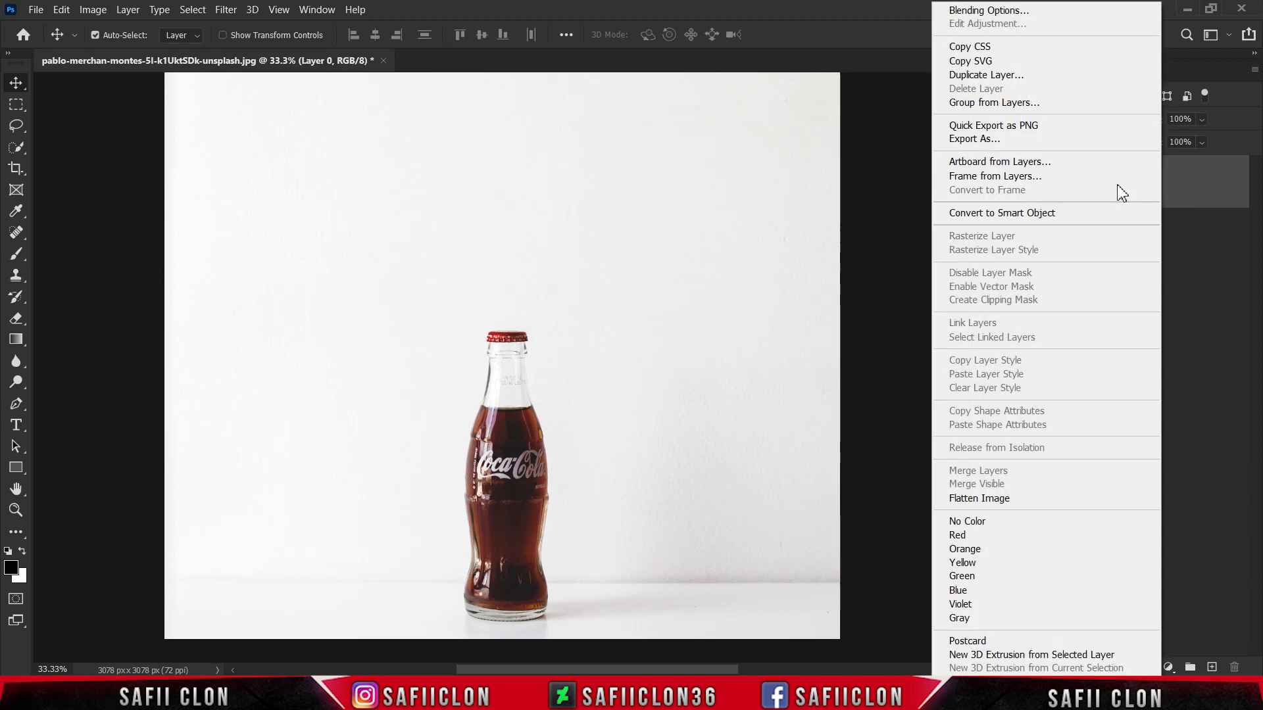
pyautogui.click(956, 76)
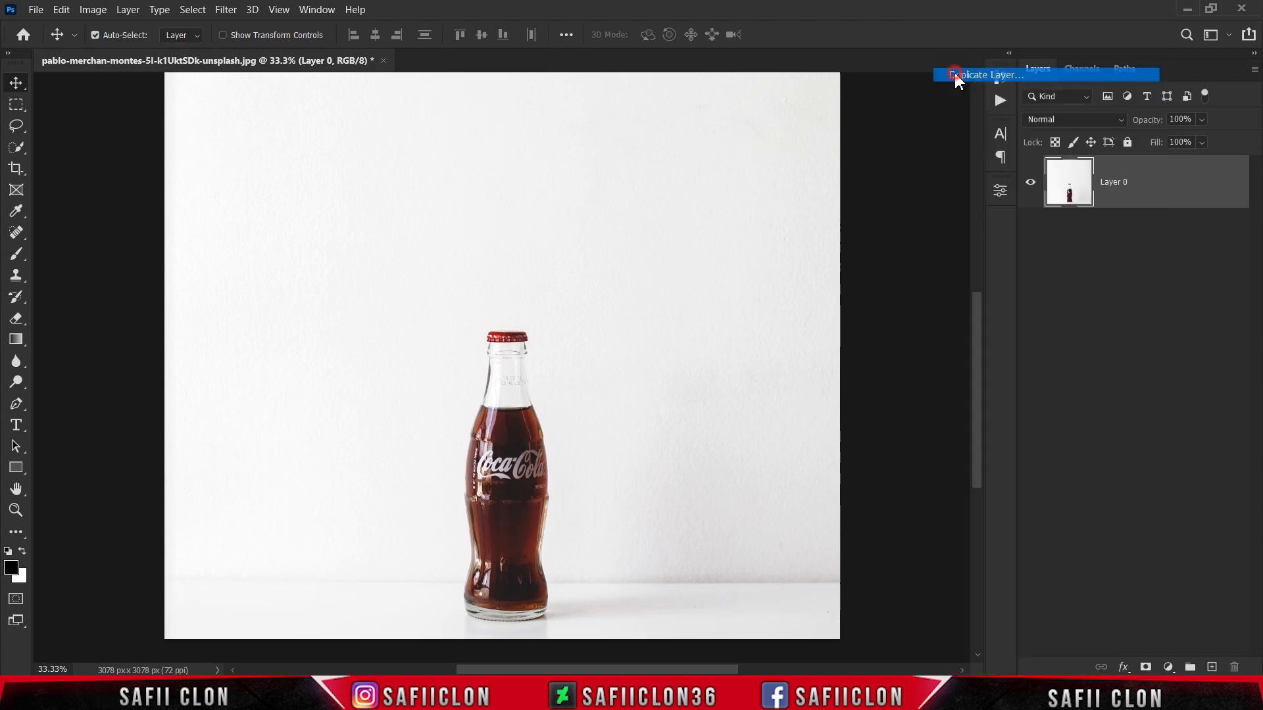
pyautogui.click(770, 183)
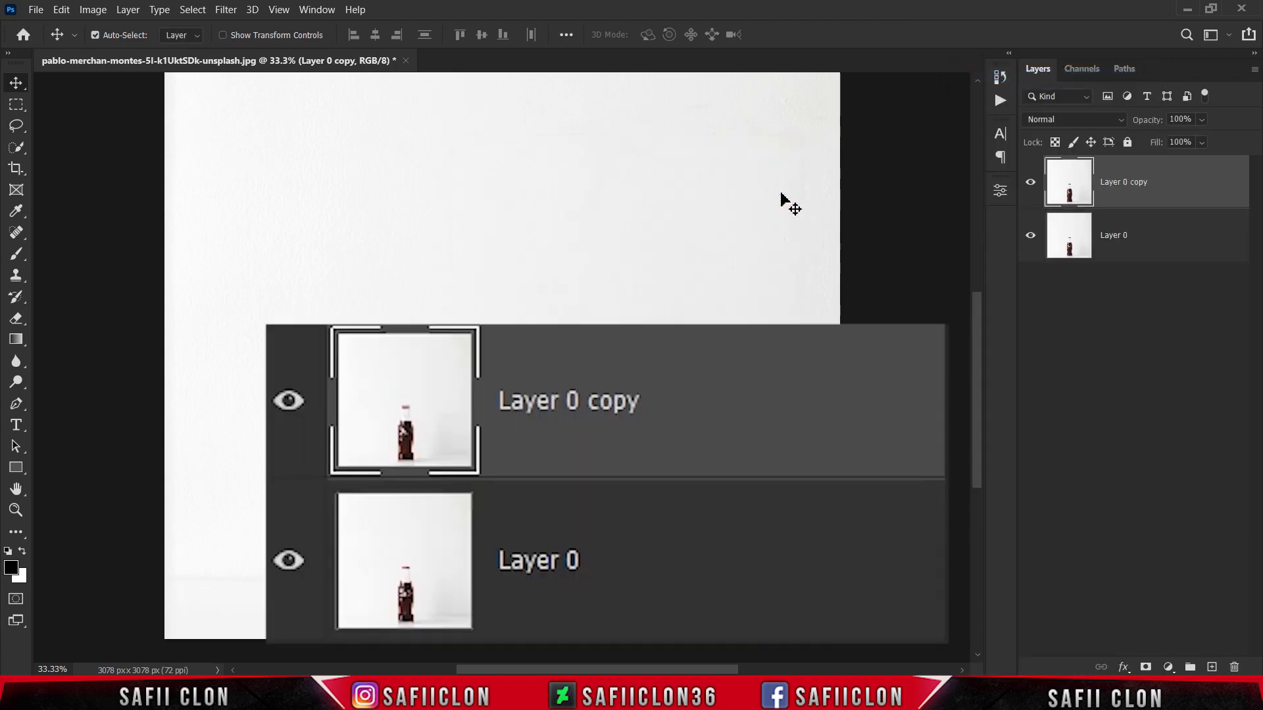
# Step: Rename the duplicated layer EDIT and the layer beneath it ORIGINAL
pyautogui.doubleClick(1120, 184)
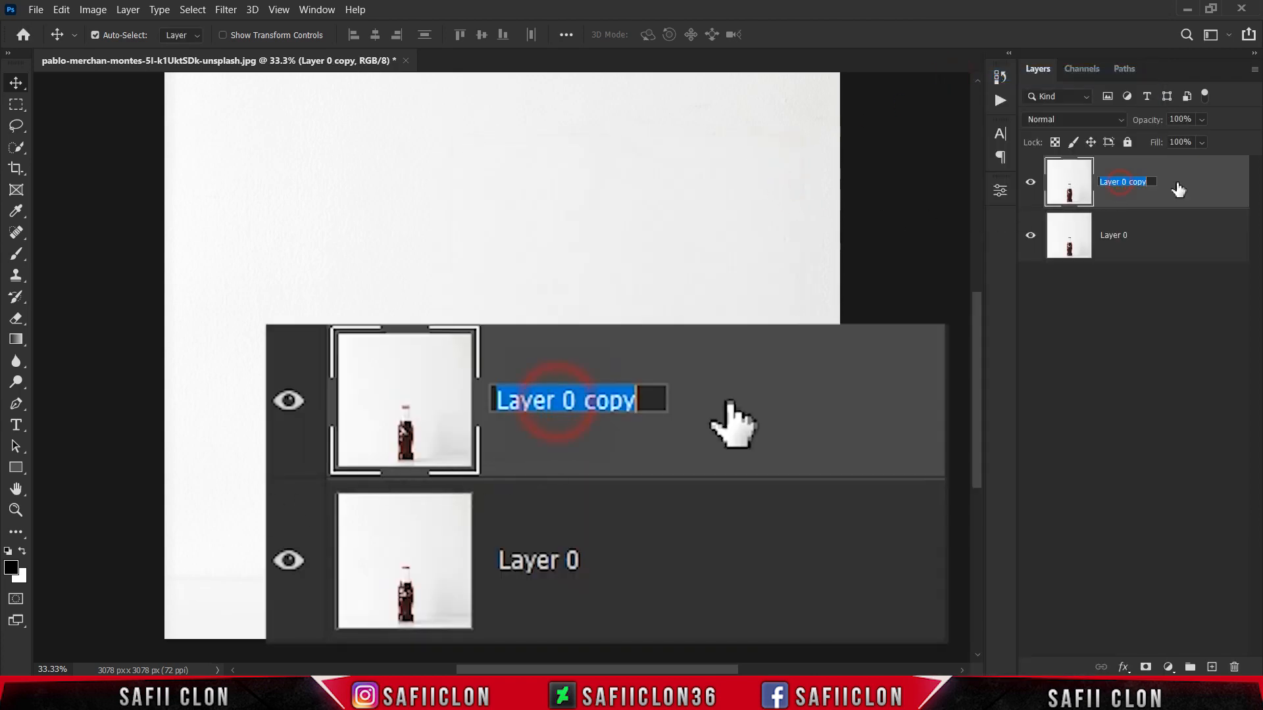
pyautogui.write('EDIT')
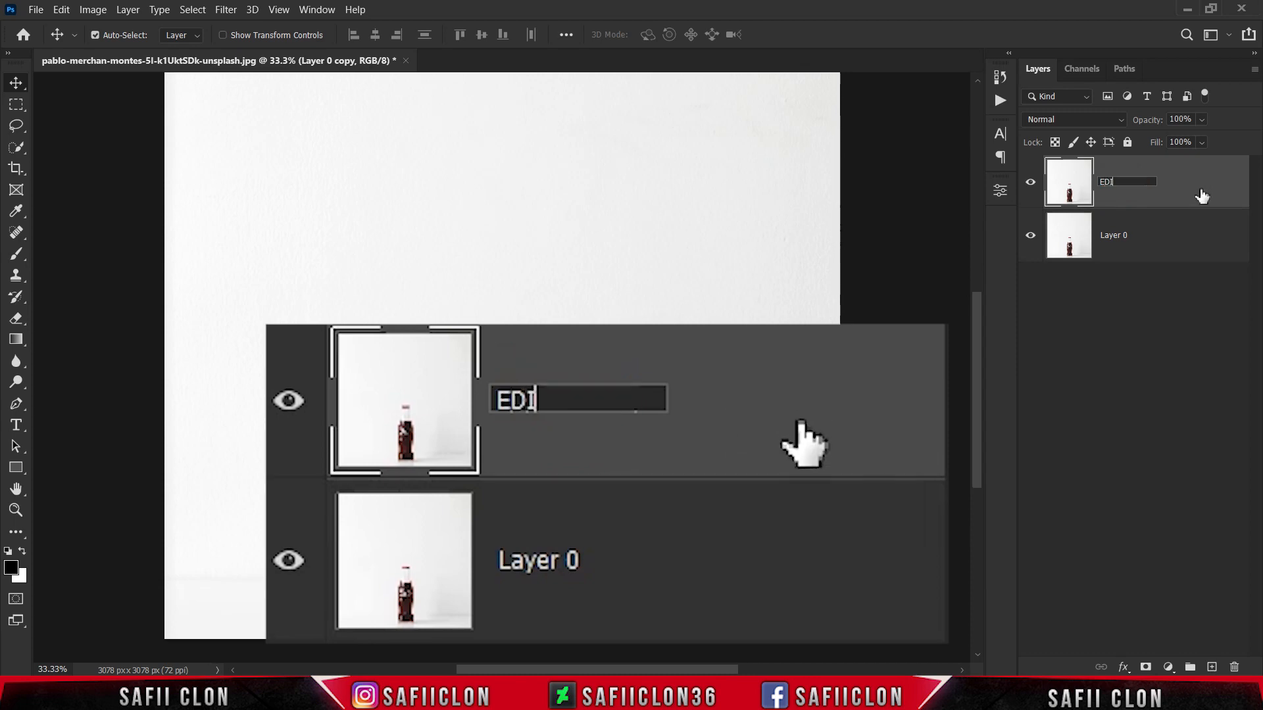
pyautogui.click(1180, 190)
pyautogui.click(1111, 236)
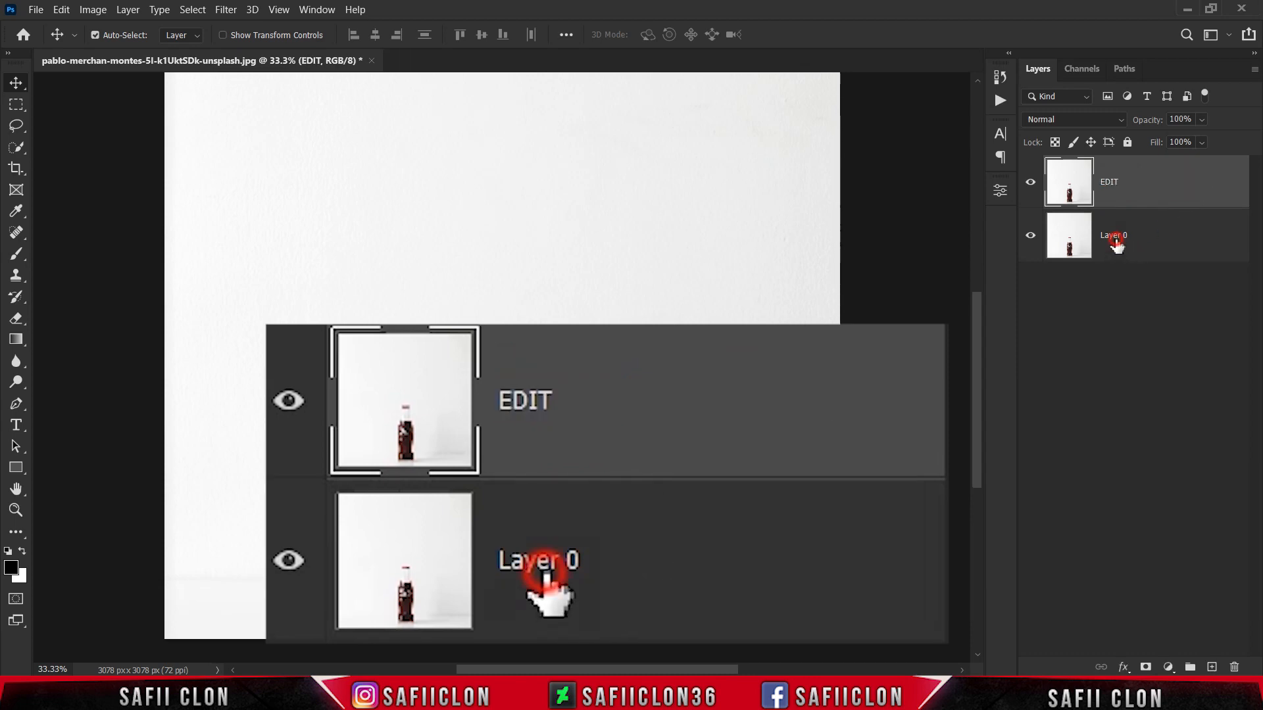
pyautogui.doubleClick(1111, 237)
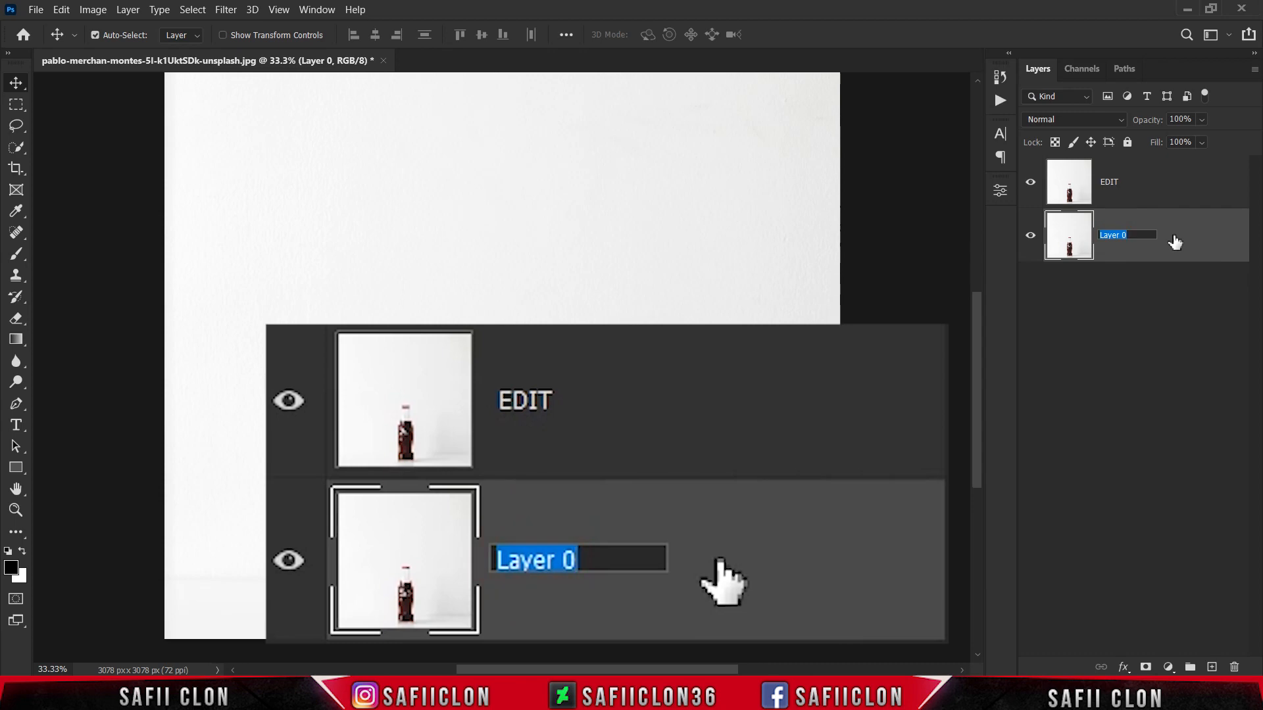
pyautogui.write('ORIGINAL')
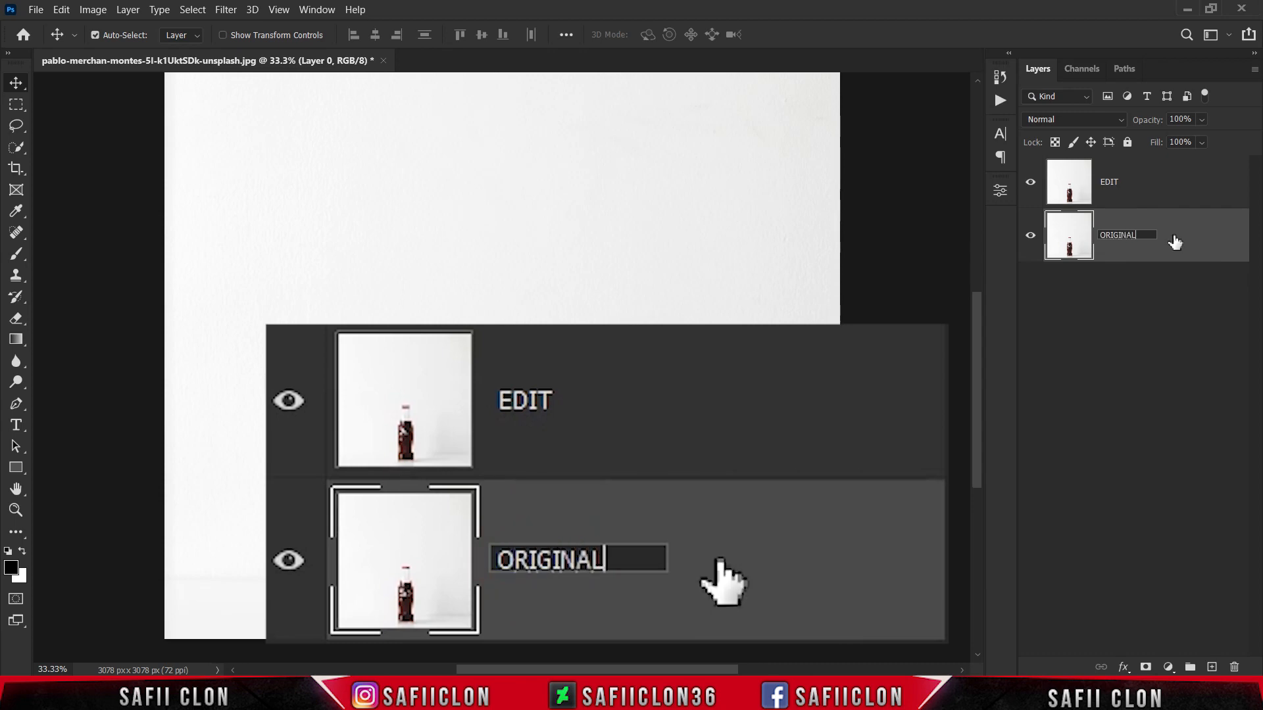
pyautogui.click(1174, 243)
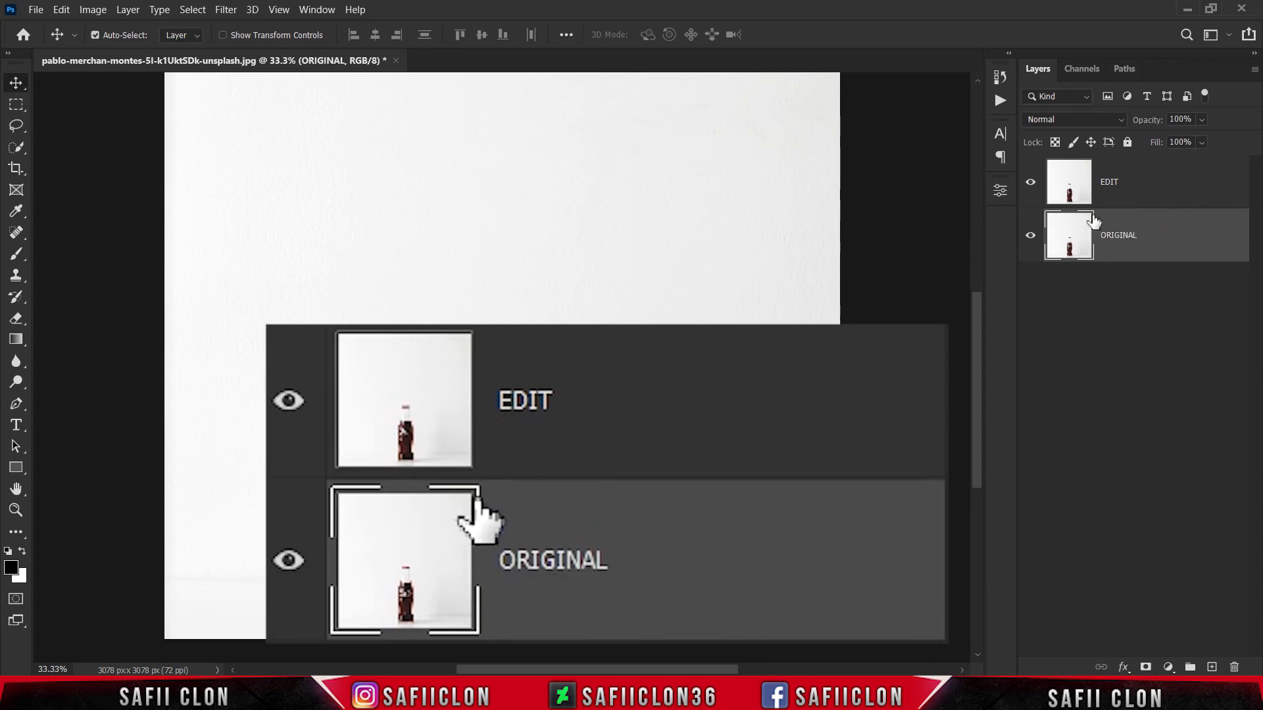
# Step: Add a Gradient Map adjustment above the EDIT layer, clip it to that layer, and reverse its gradient
pyautogui.click(1135, 183)
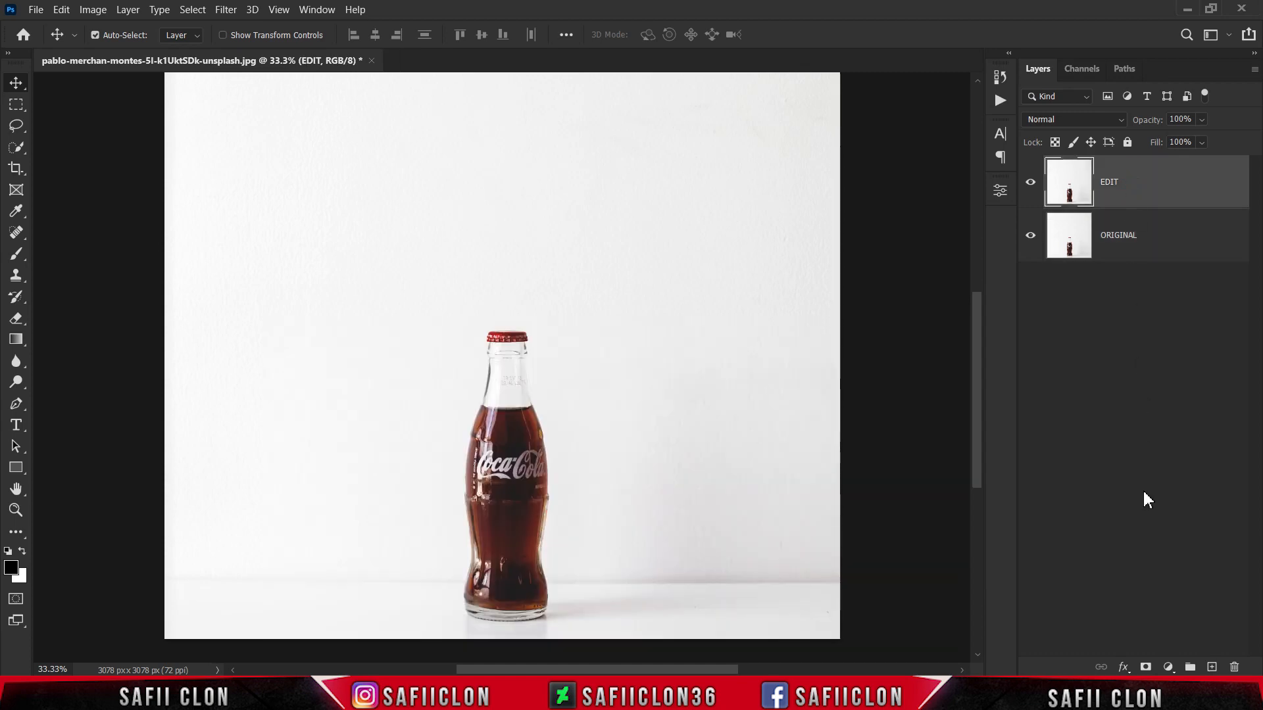
pyautogui.click(1169, 667)
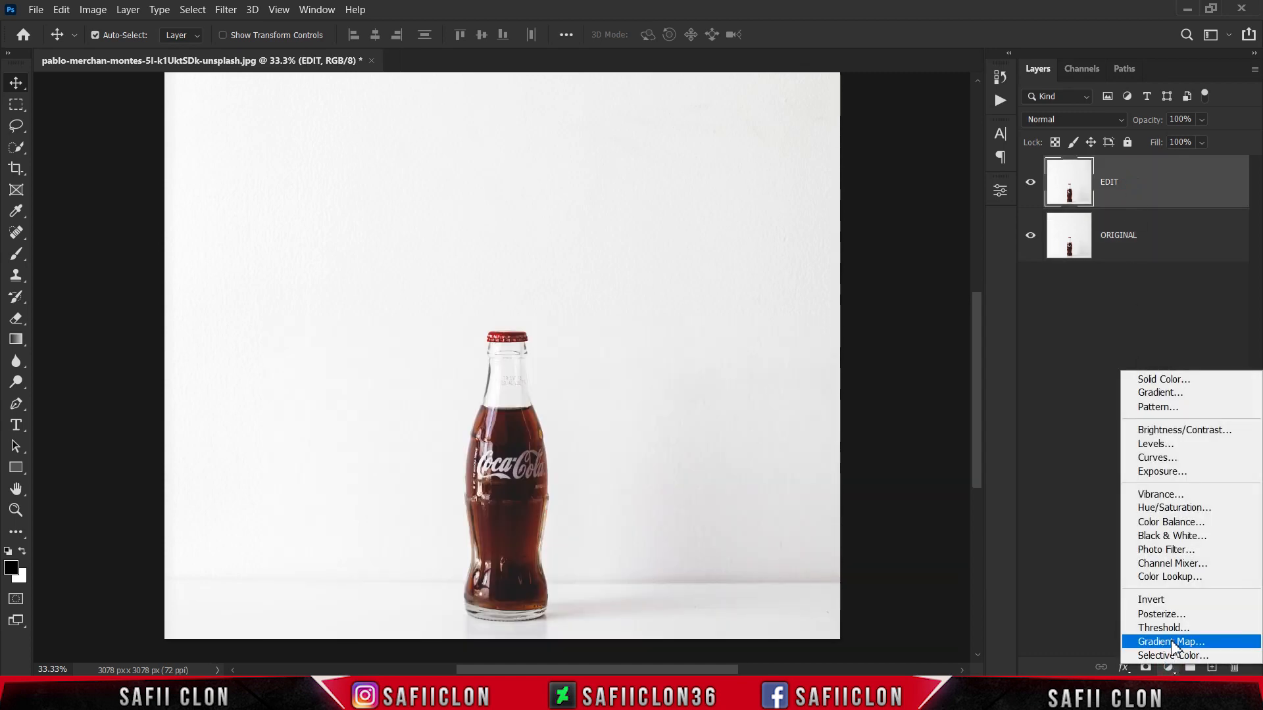
pyautogui.click(1173, 643)
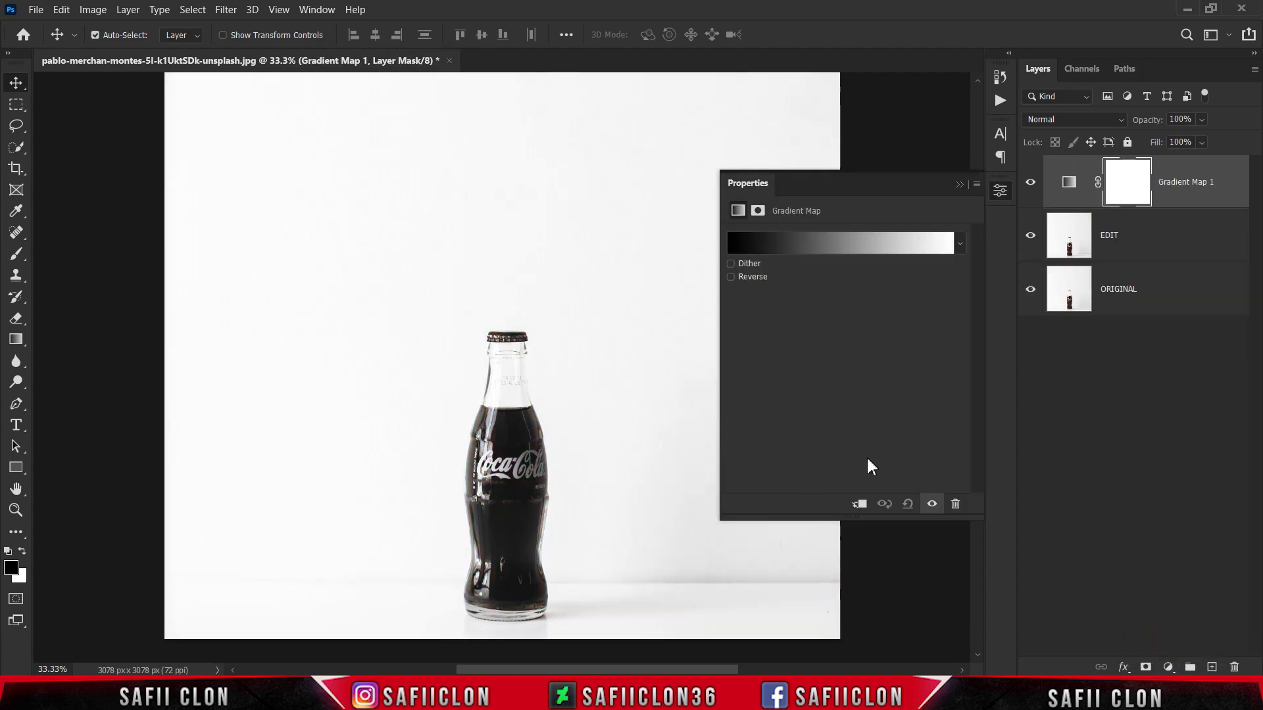
pyautogui.click(861, 504)
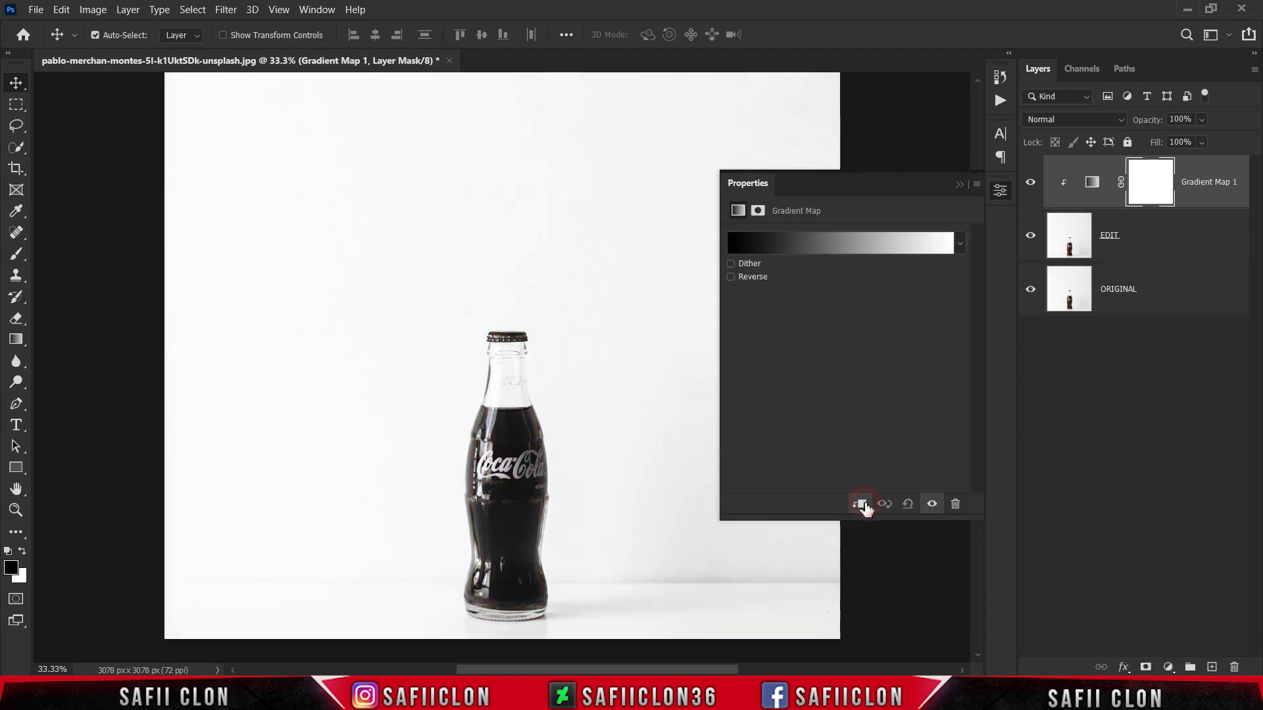
pyautogui.click(731, 277)
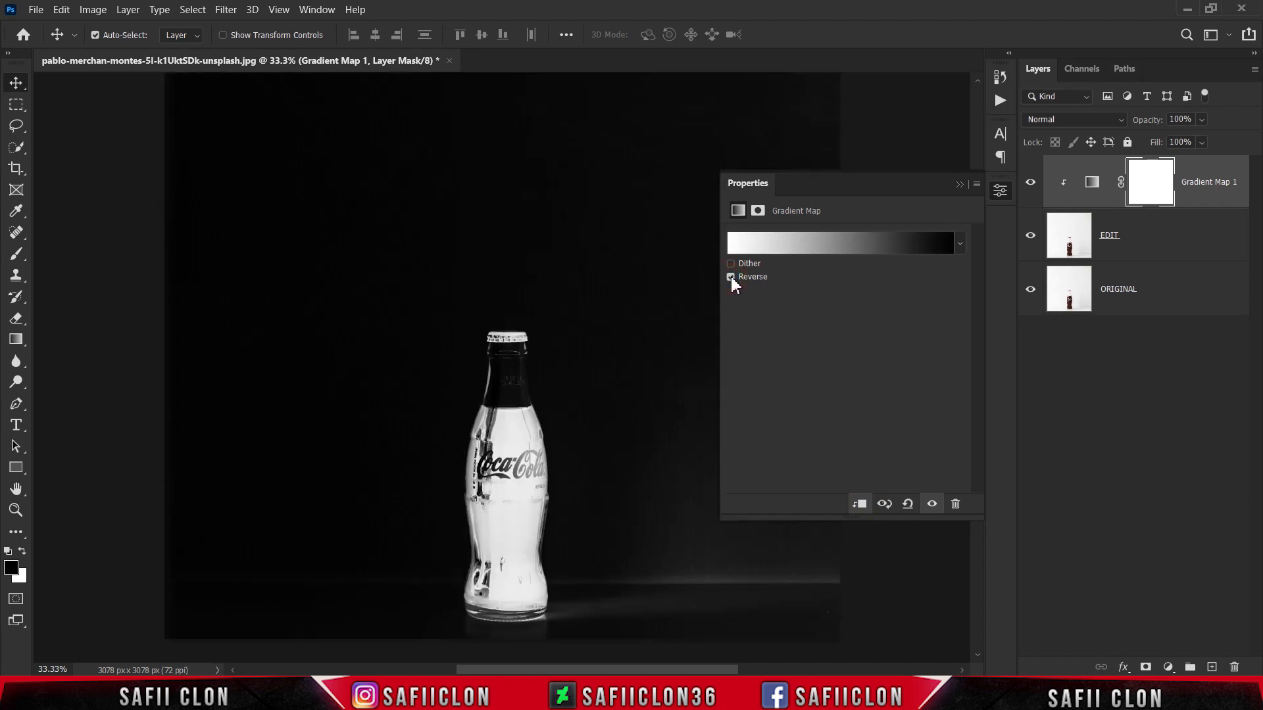
# Step: Apply the Black, White preset from the Basics group to the gradient map
pyautogui.click(870, 244)
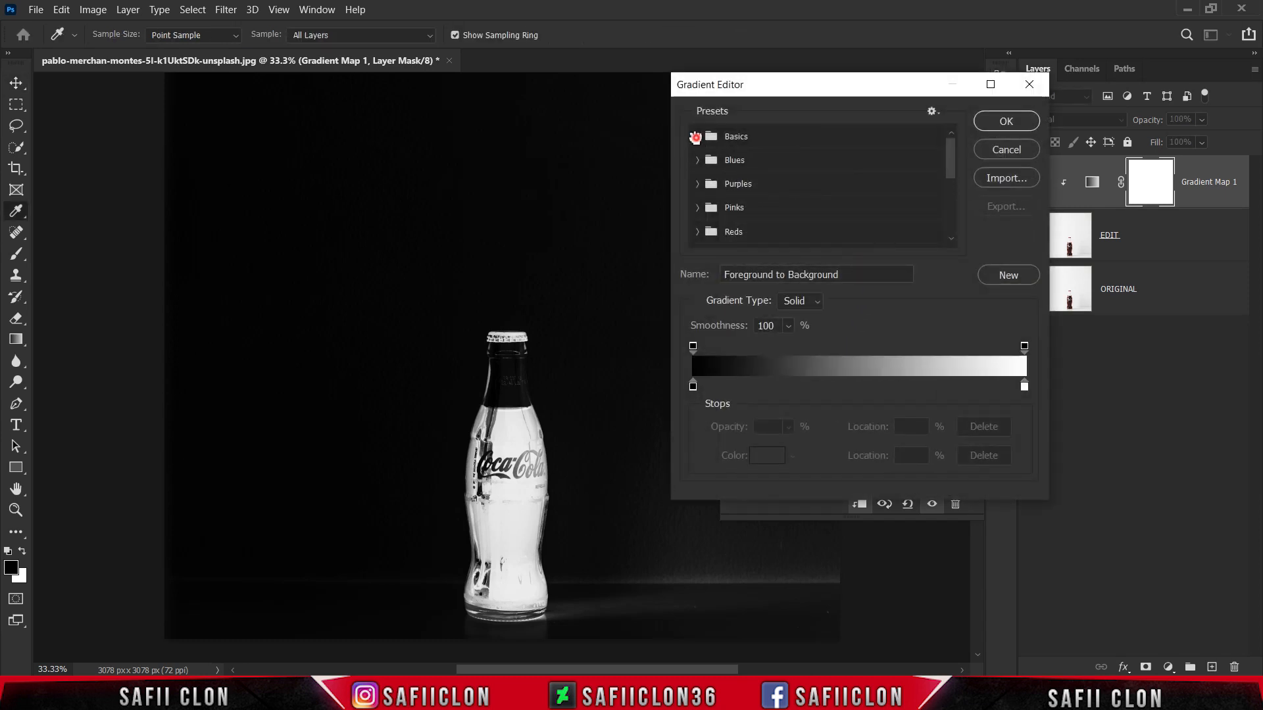
pyautogui.click(696, 136)
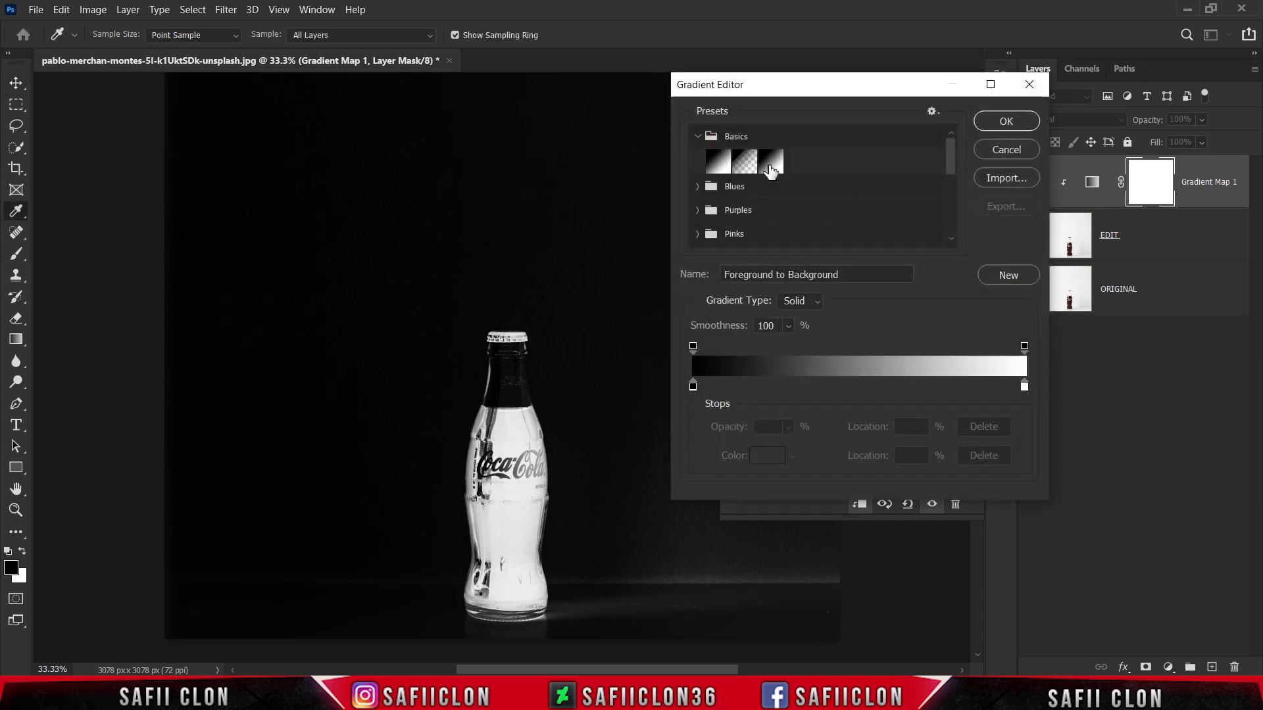
pyautogui.click(770, 165)
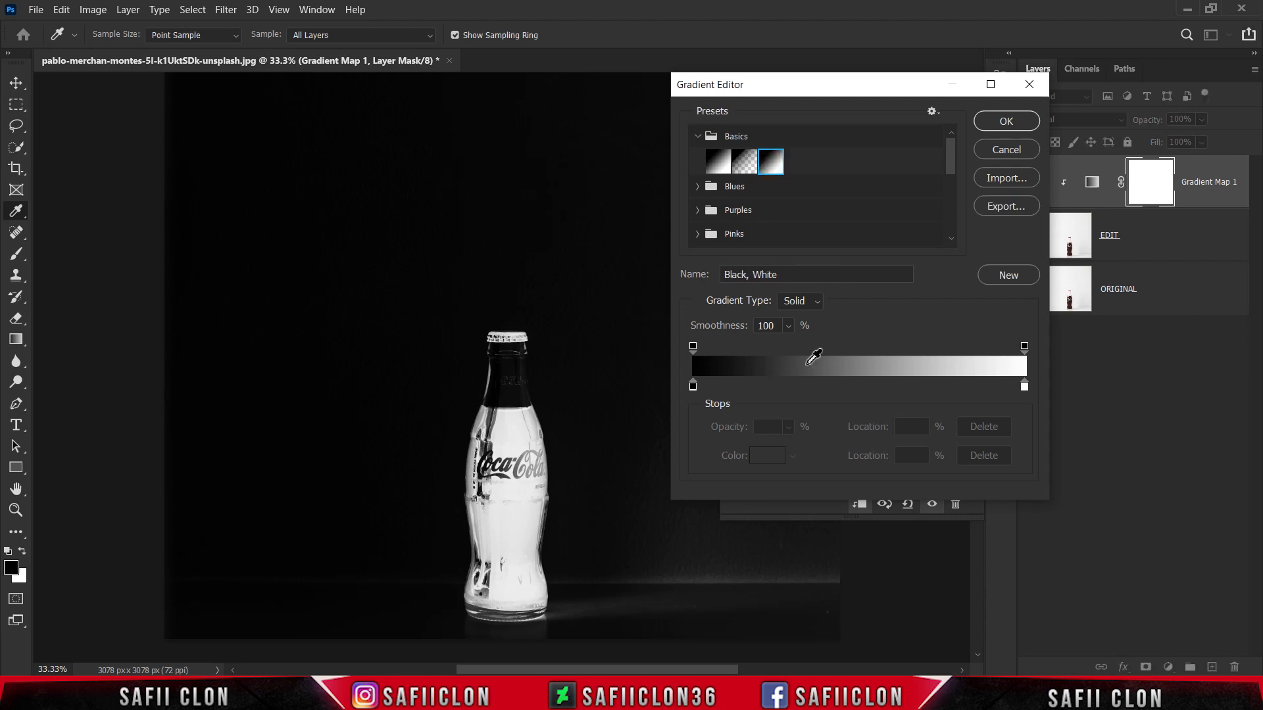
# Step: Set the gradient's black color stop at location 0% to hex 262d79
pyautogui.click(693, 387)
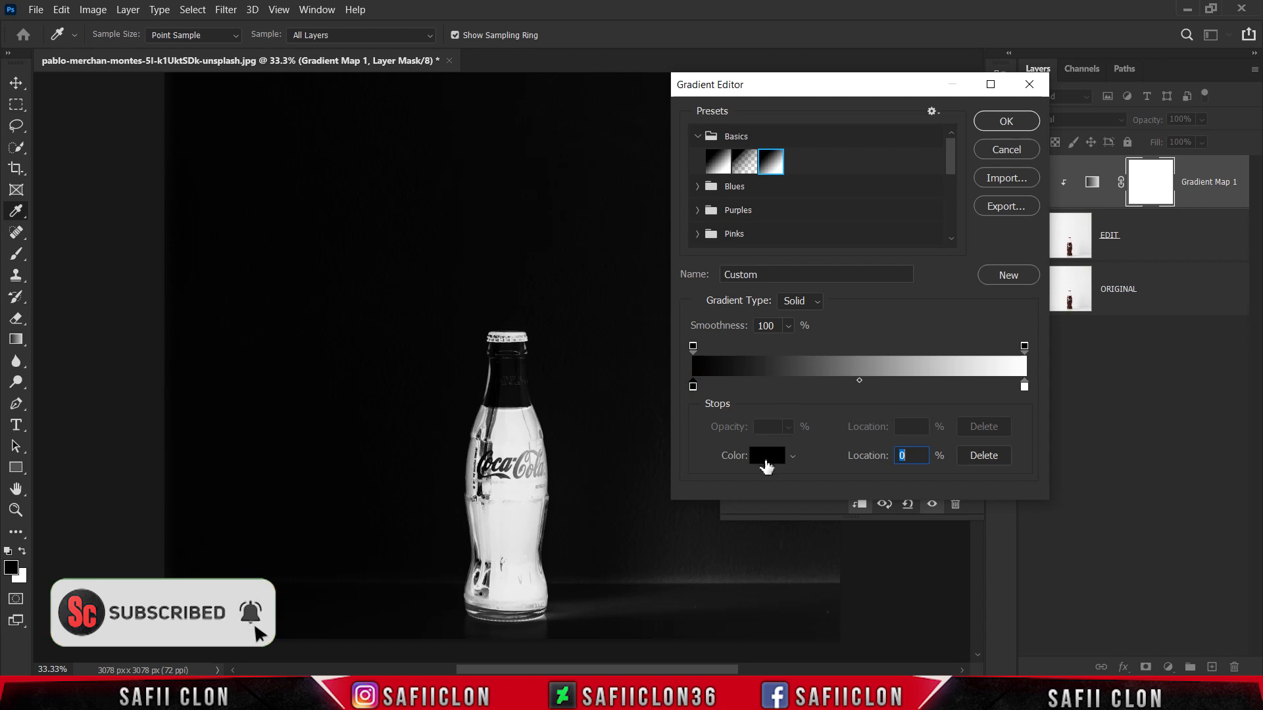
pyautogui.click(764, 458)
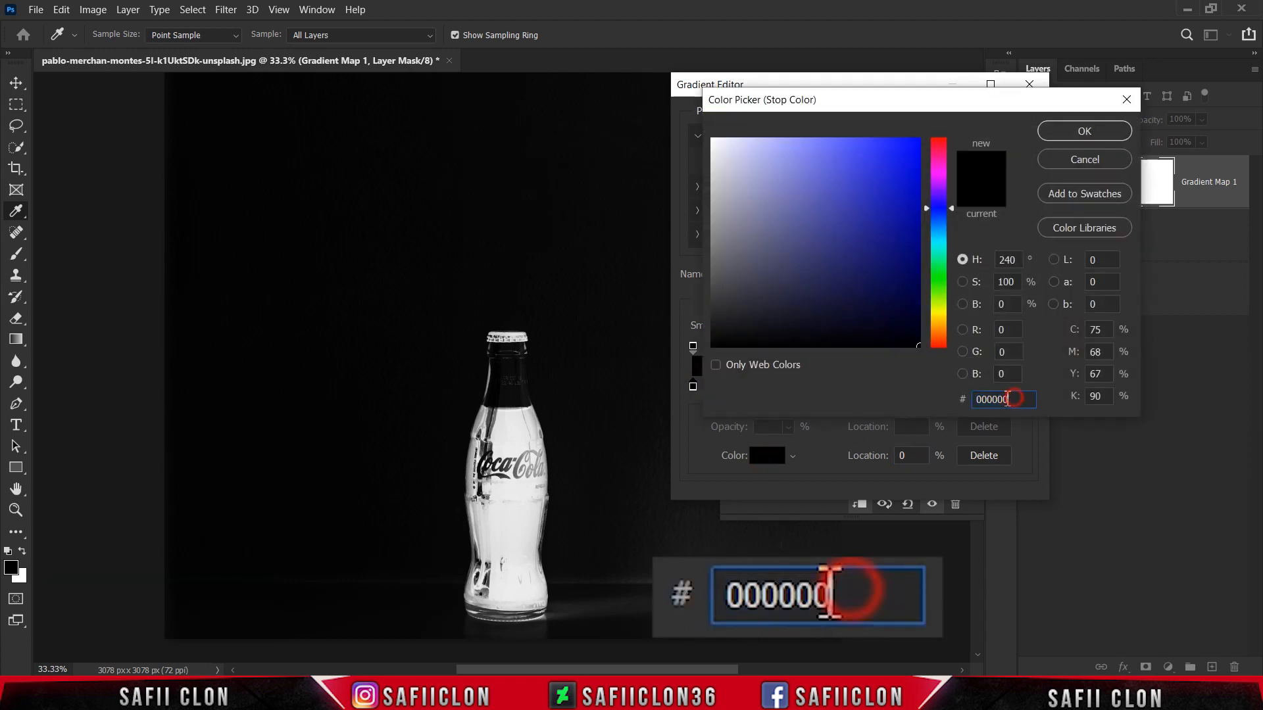
pyautogui.write('2')
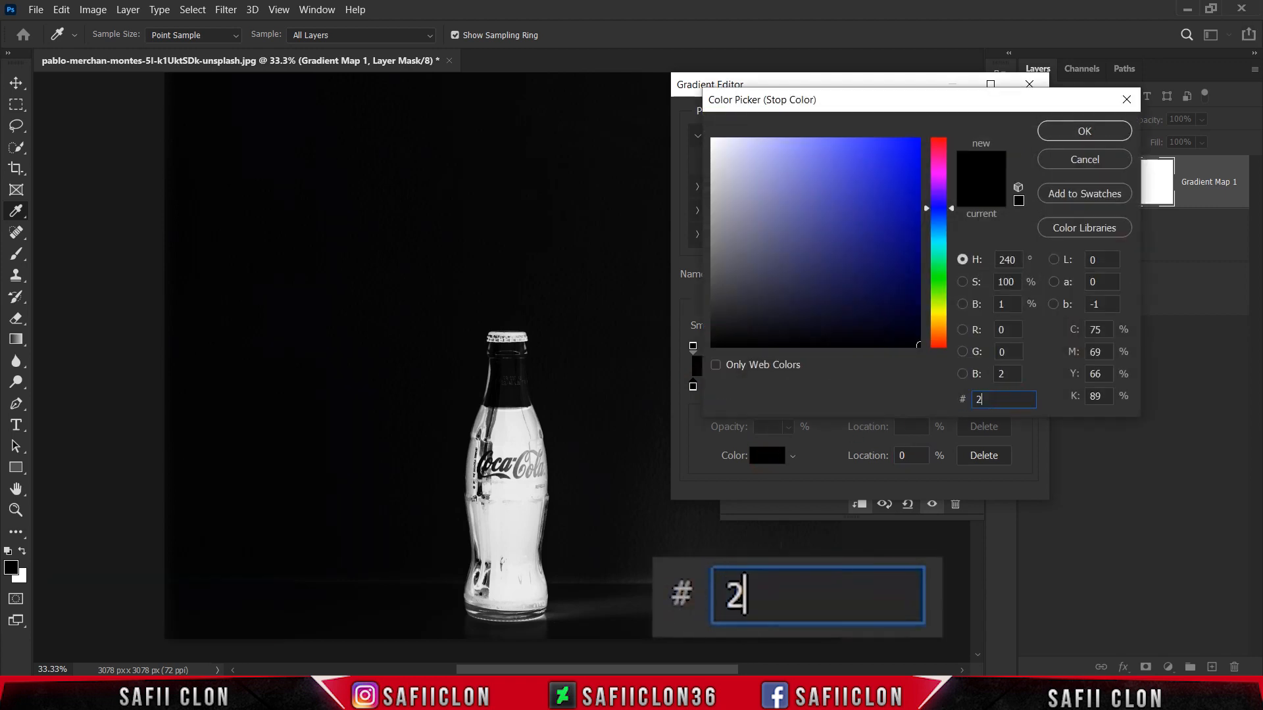
pyautogui.write('62d79')
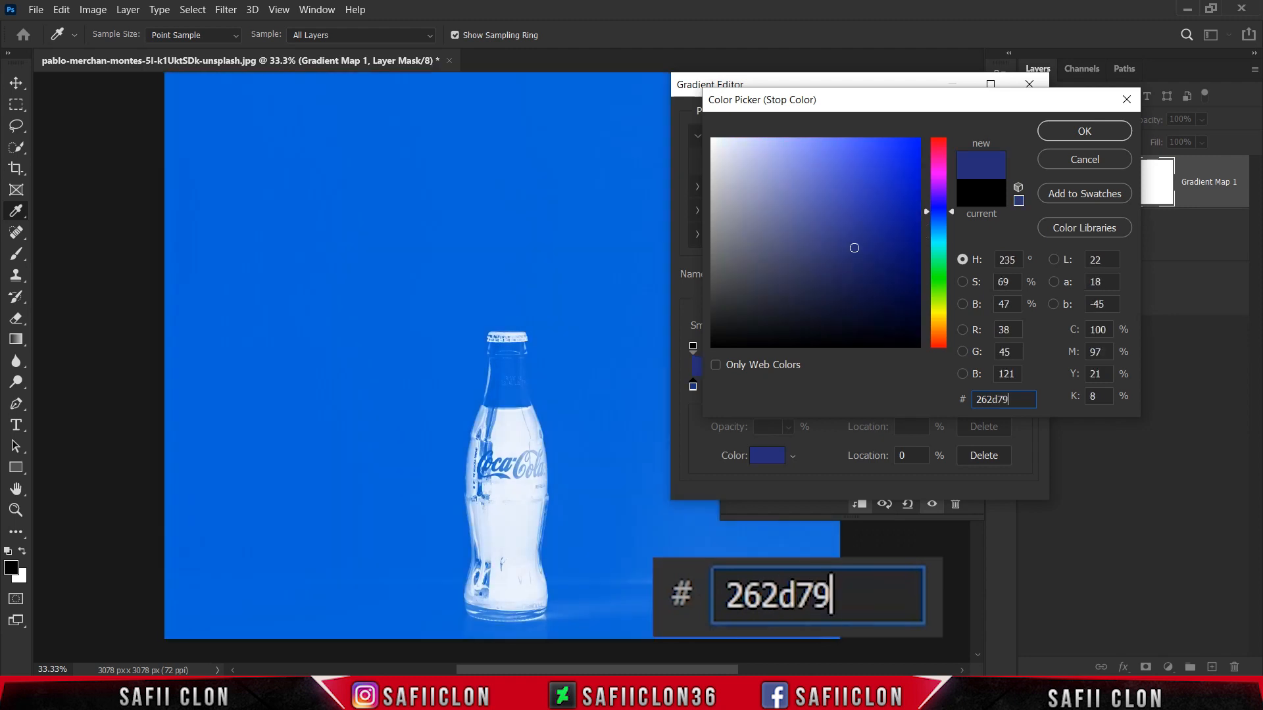
pyautogui.click(1085, 135)
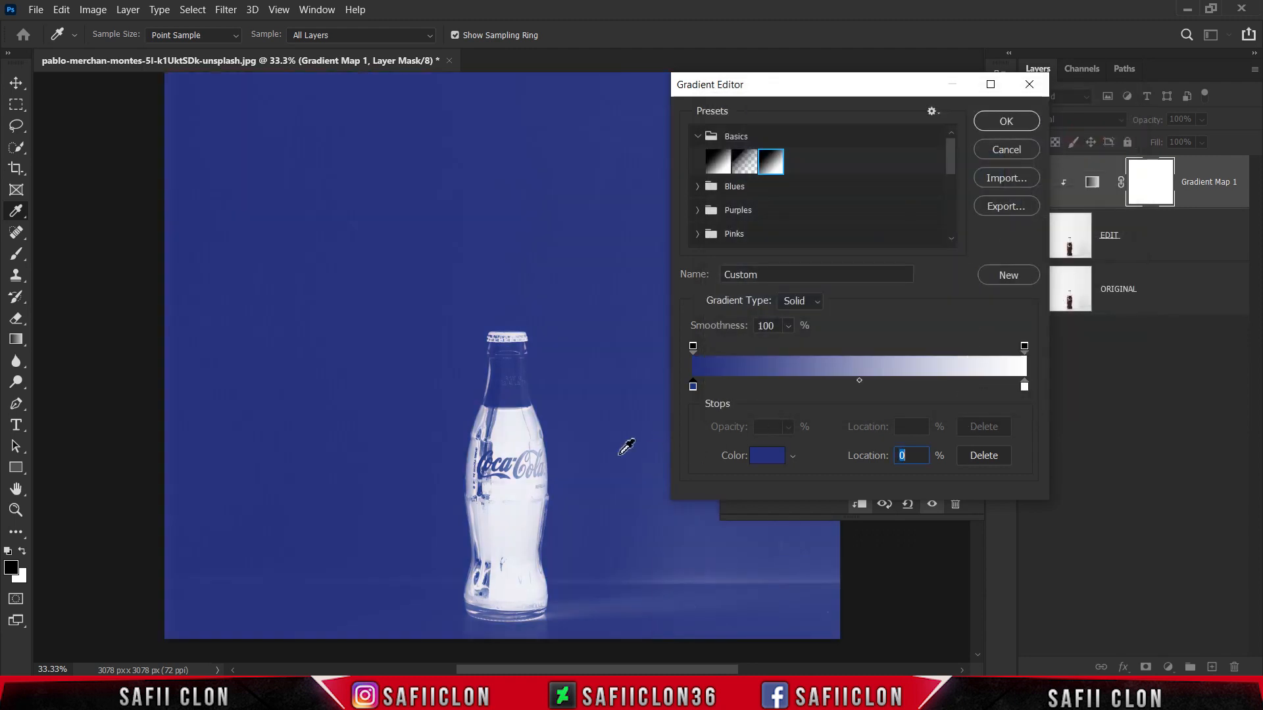
# Step: Add a second color stop to the gradient with hex color 26739c at location 24%
pyautogui.hotkey('ctrl', '+')
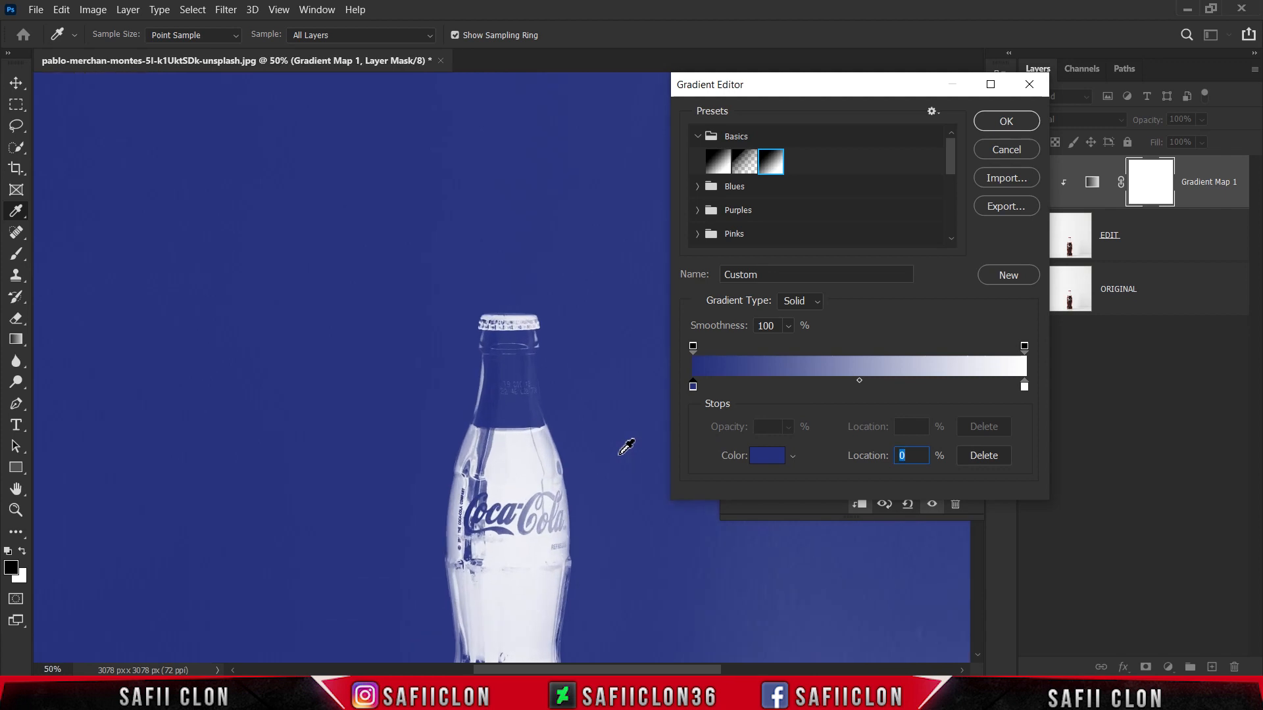
pyautogui.click(978, 658)
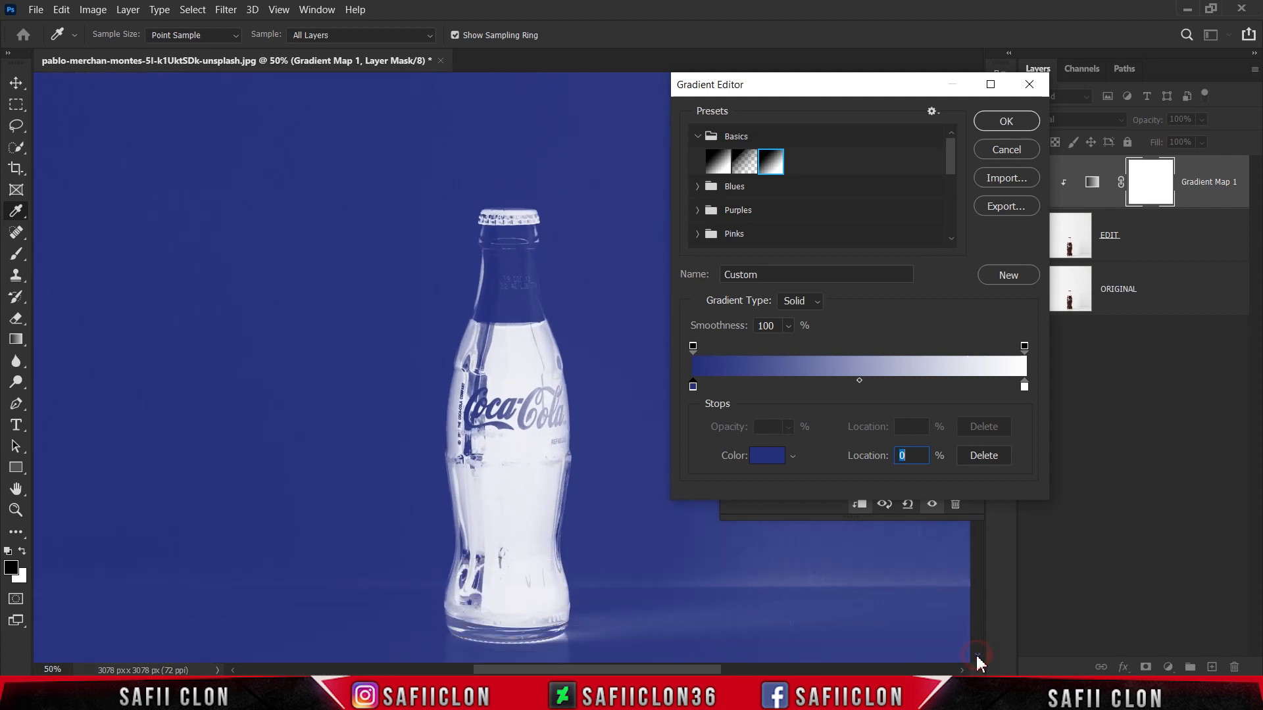
pyautogui.moveTo(717, 671)
pyautogui.mouseDown()
pyautogui.moveTo(746, 670)
pyautogui.moveTo(732, 670)
pyautogui.mouseUp()
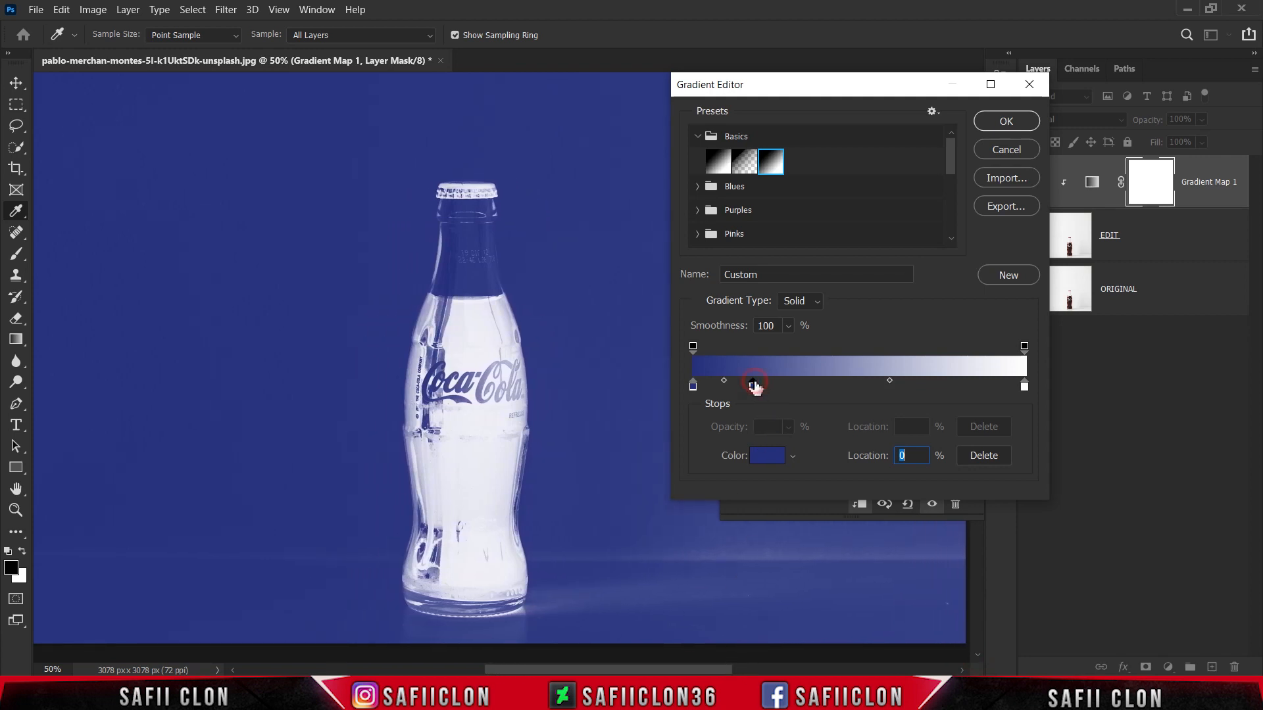
pyautogui.click(753, 386)
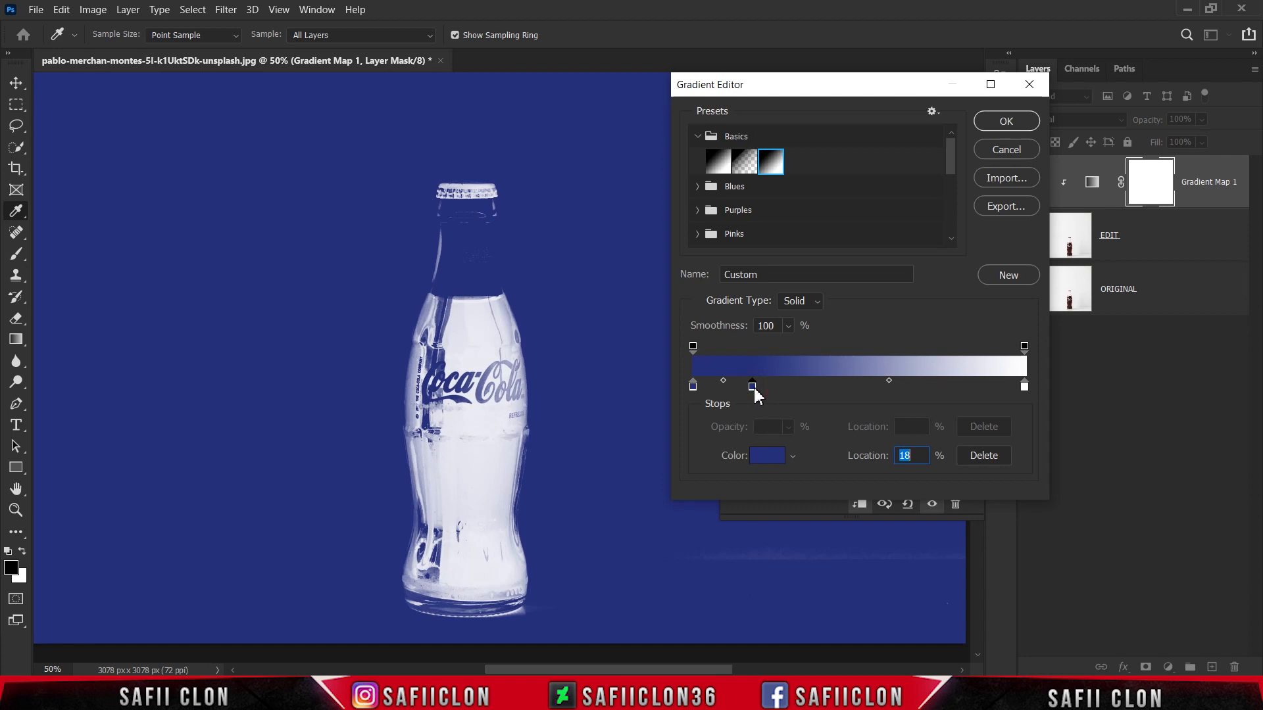
pyautogui.click(768, 456)
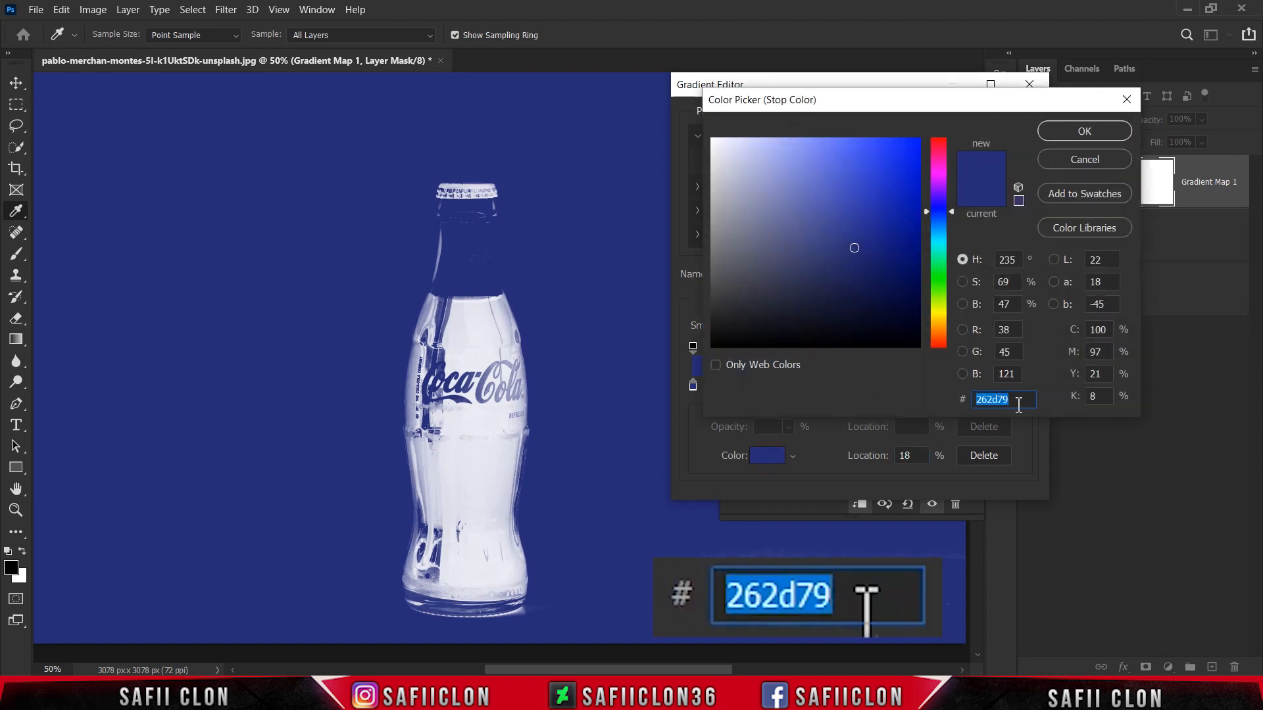
pyautogui.write('2')
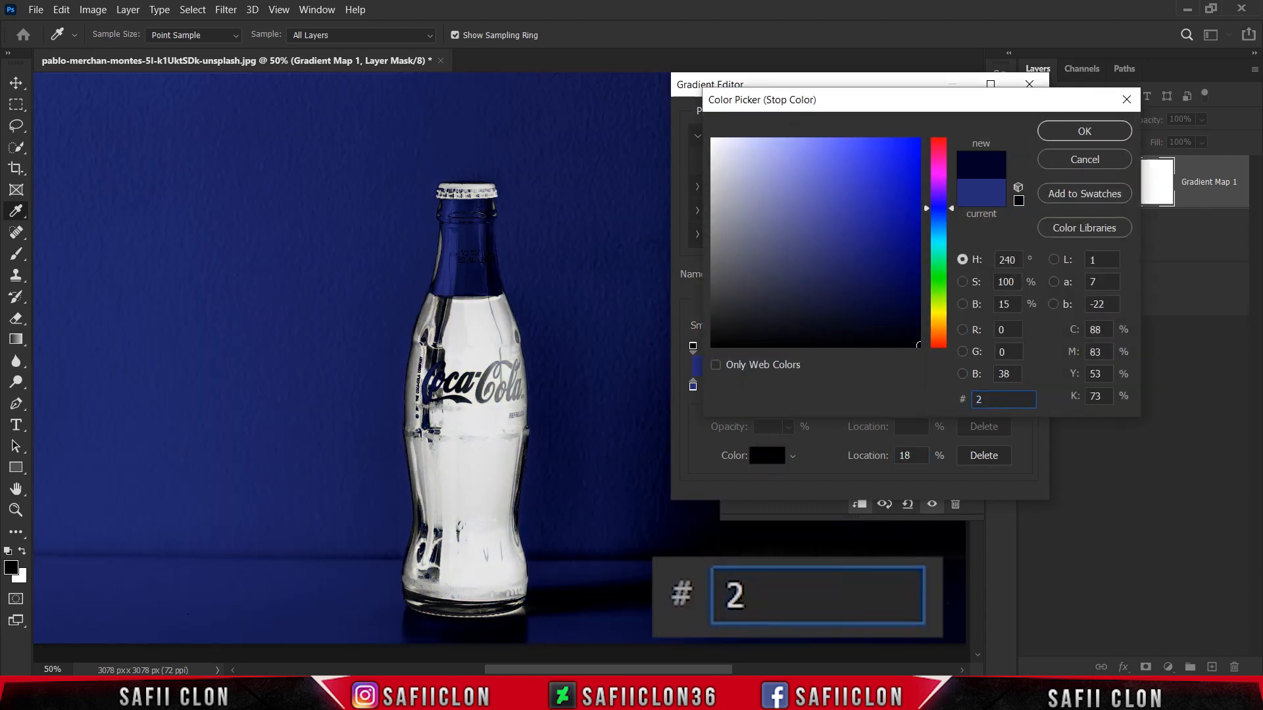
pyautogui.write('6739c')
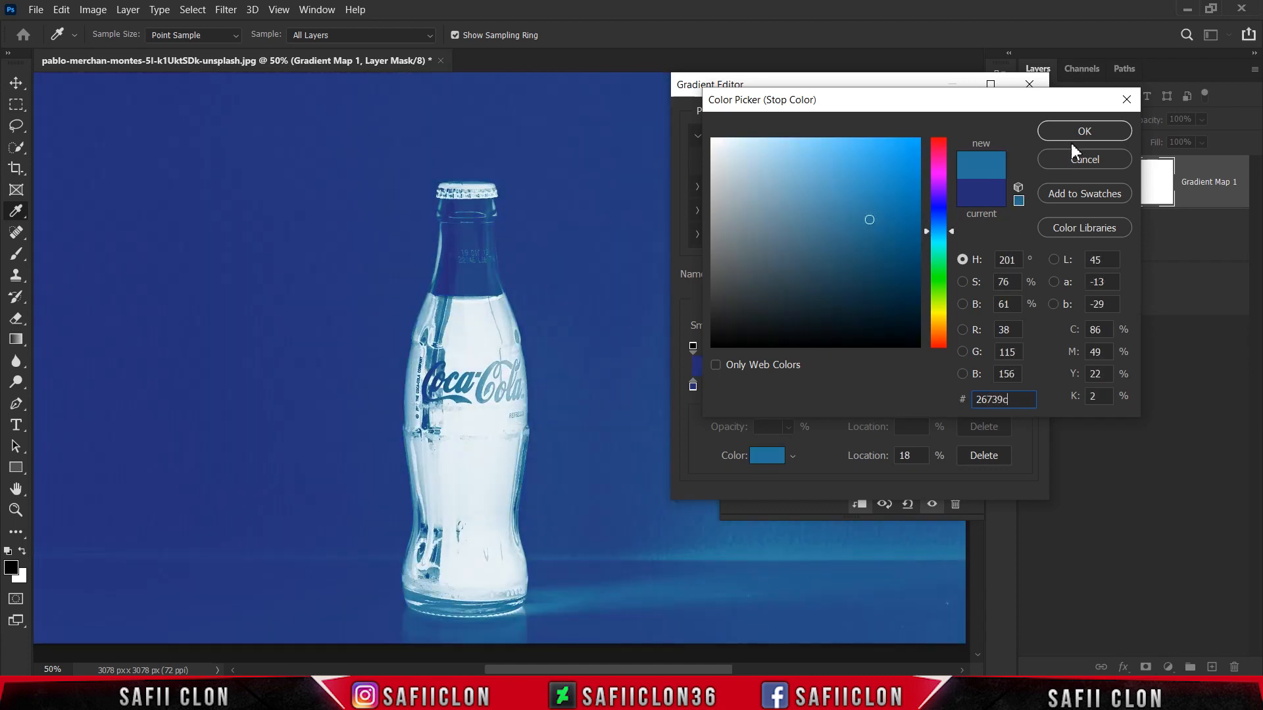
pyautogui.click(1068, 132)
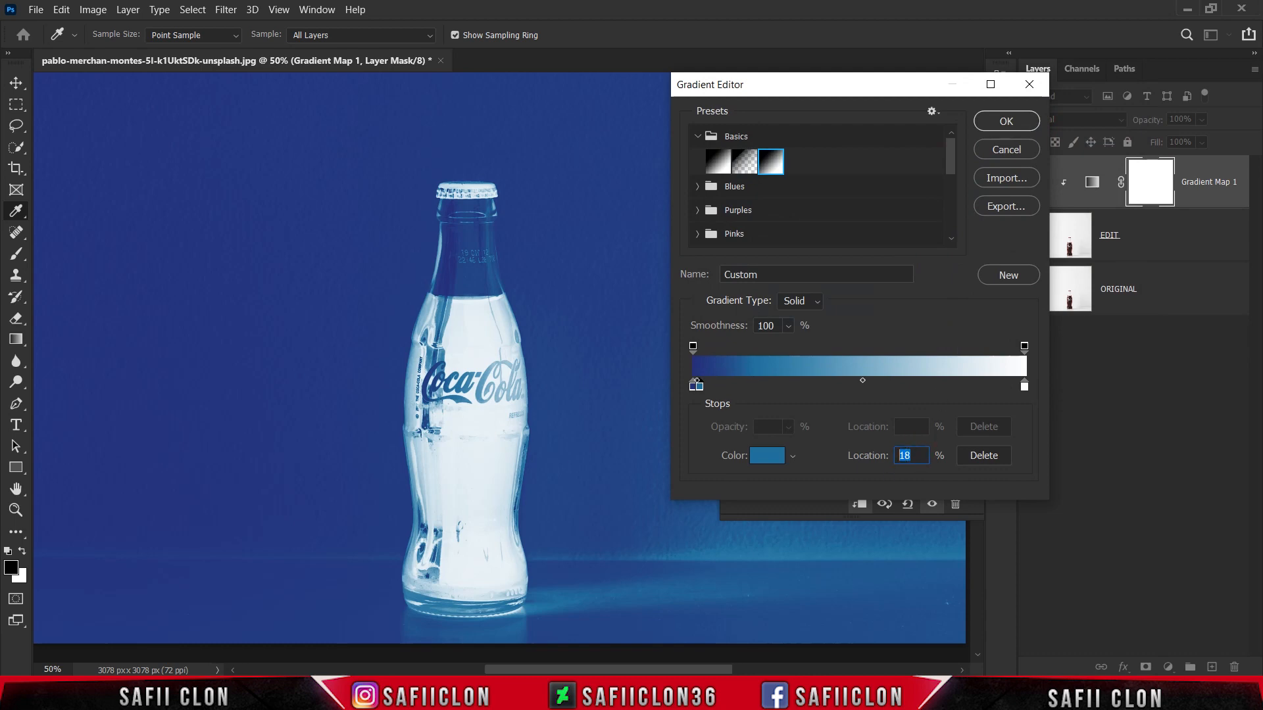
pyautogui.write('24')
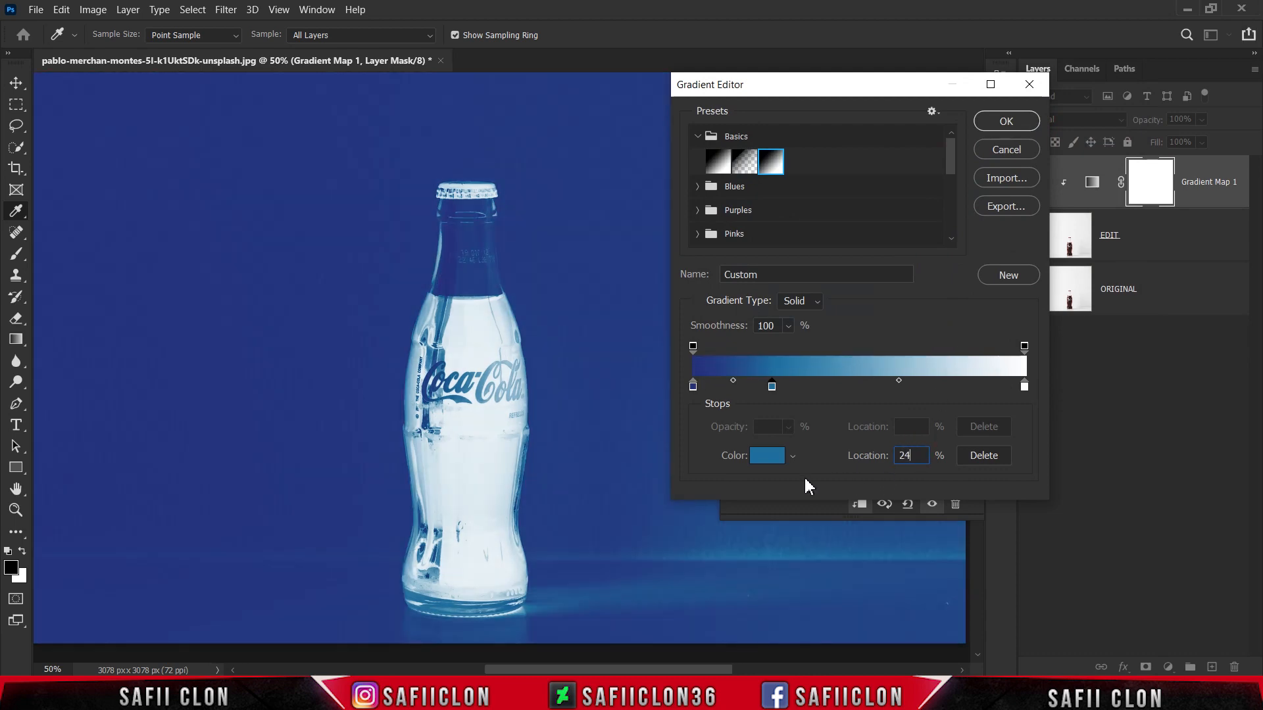
# Step: Add a third color stop to the gradient with hex color f01417 at location 47%
pyautogui.click(836, 387)
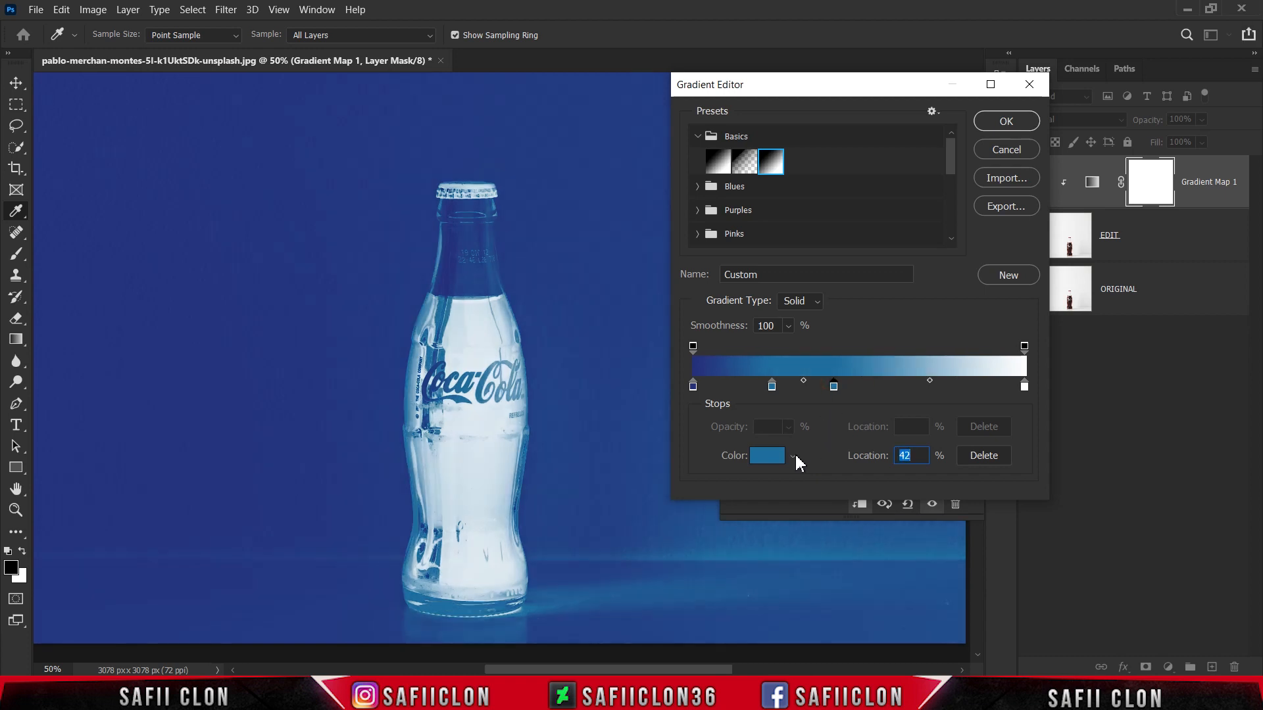
pyautogui.click(767, 456)
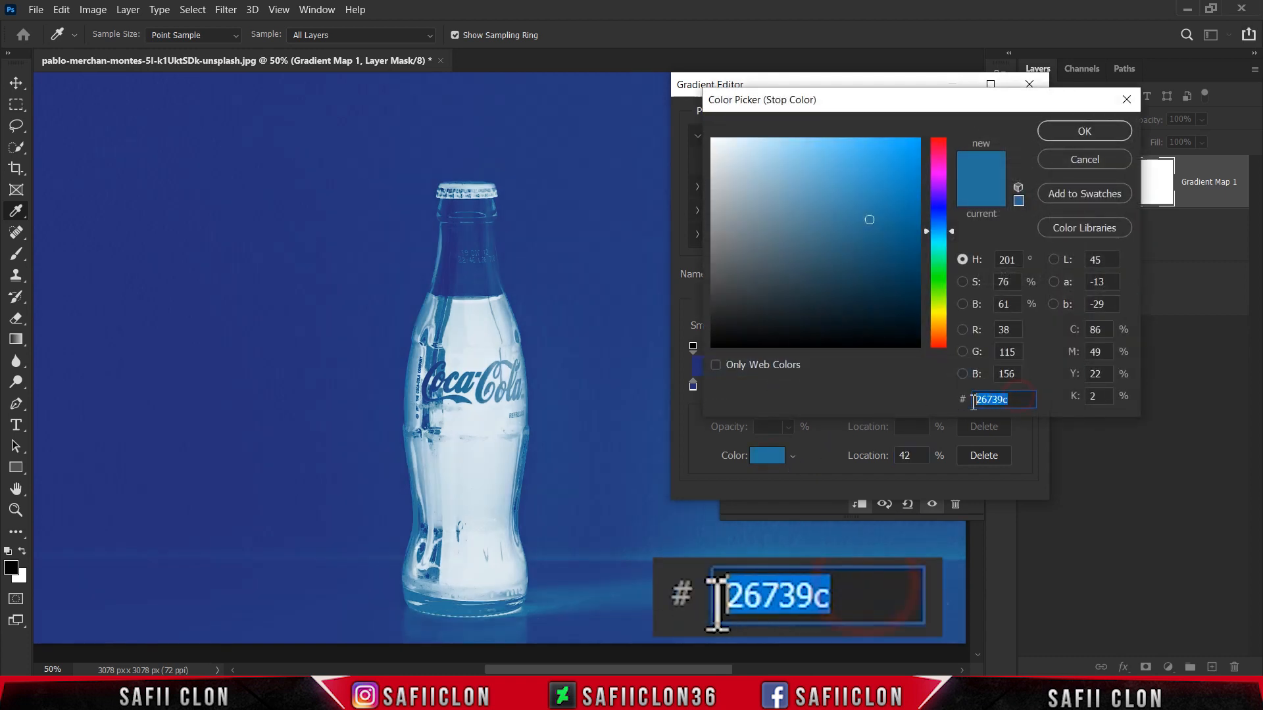
pyautogui.write('f0')
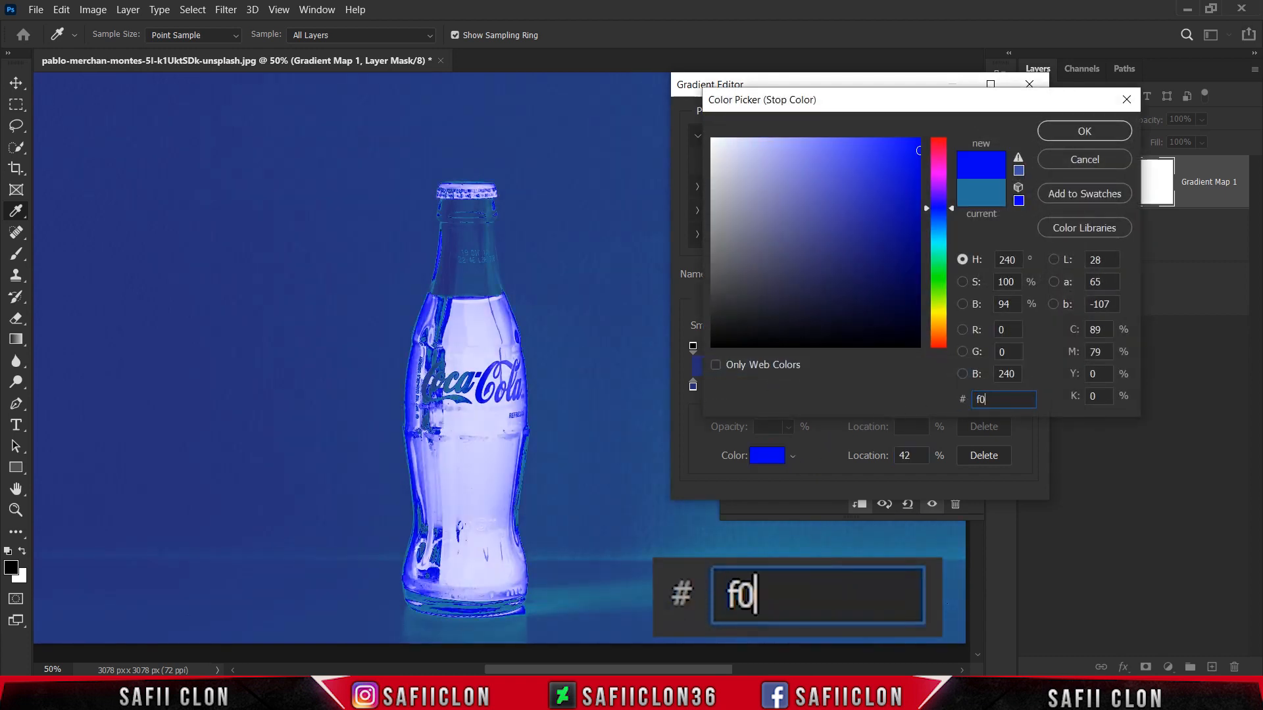
pyautogui.write('1417')
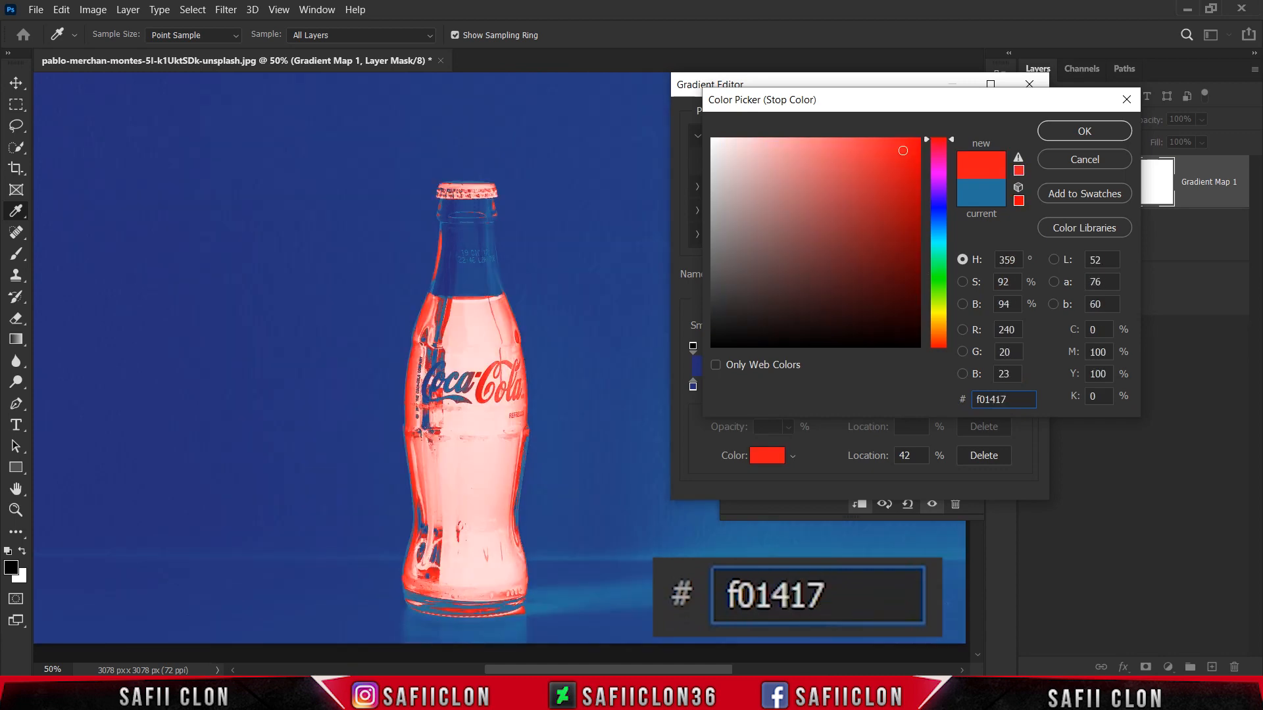
pyautogui.click(1082, 132)
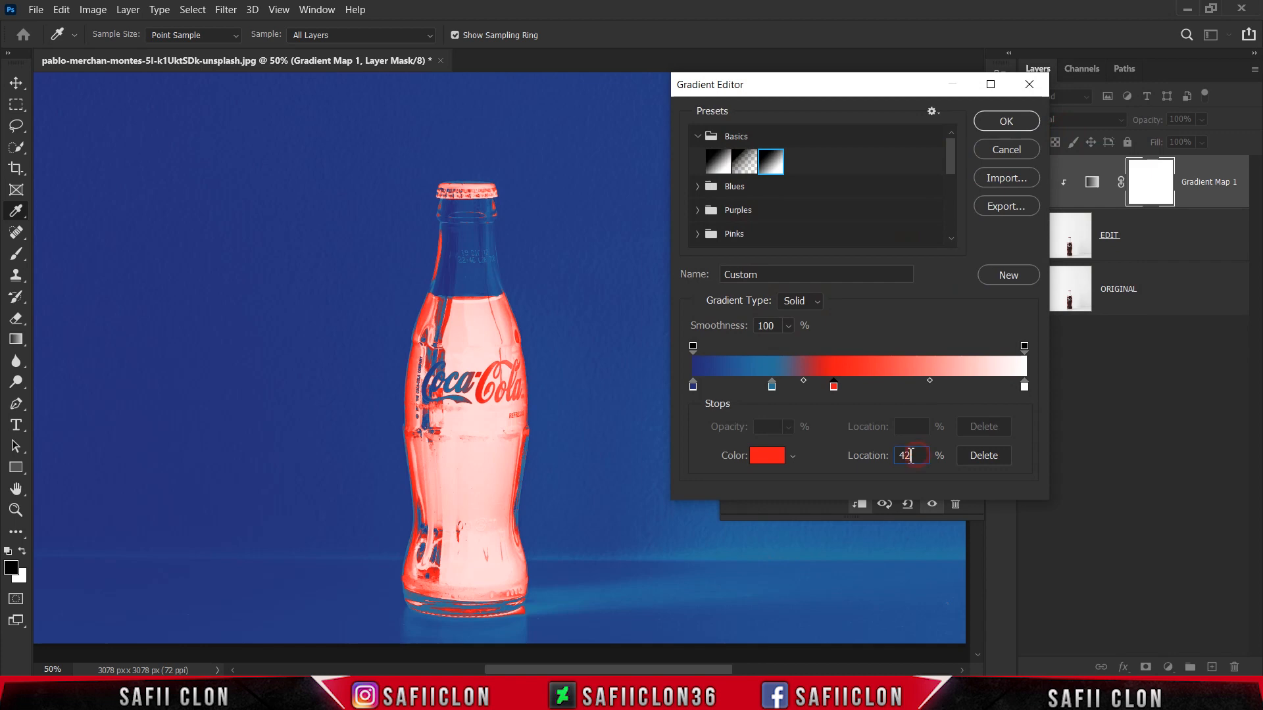
pyautogui.write('47')
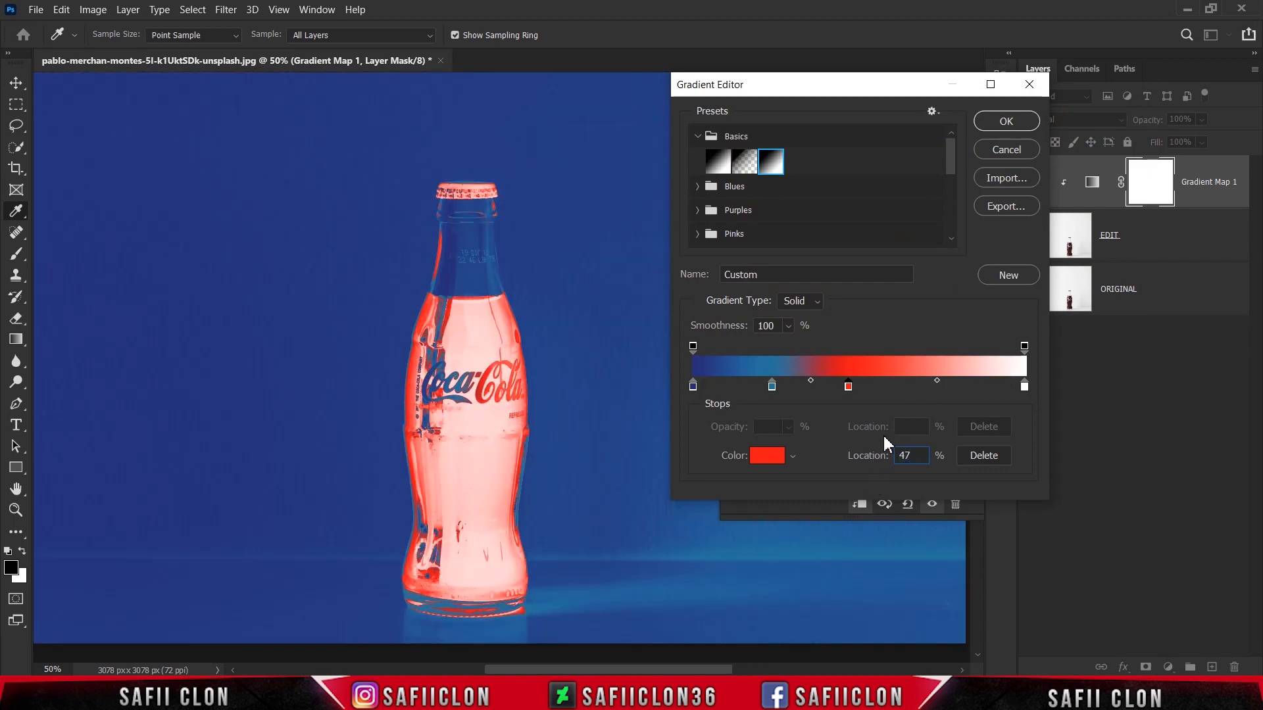
# Step: Add a fourth color stop to the gradient with hex color f1d31f at location 81%
pyautogui.click(916, 387)
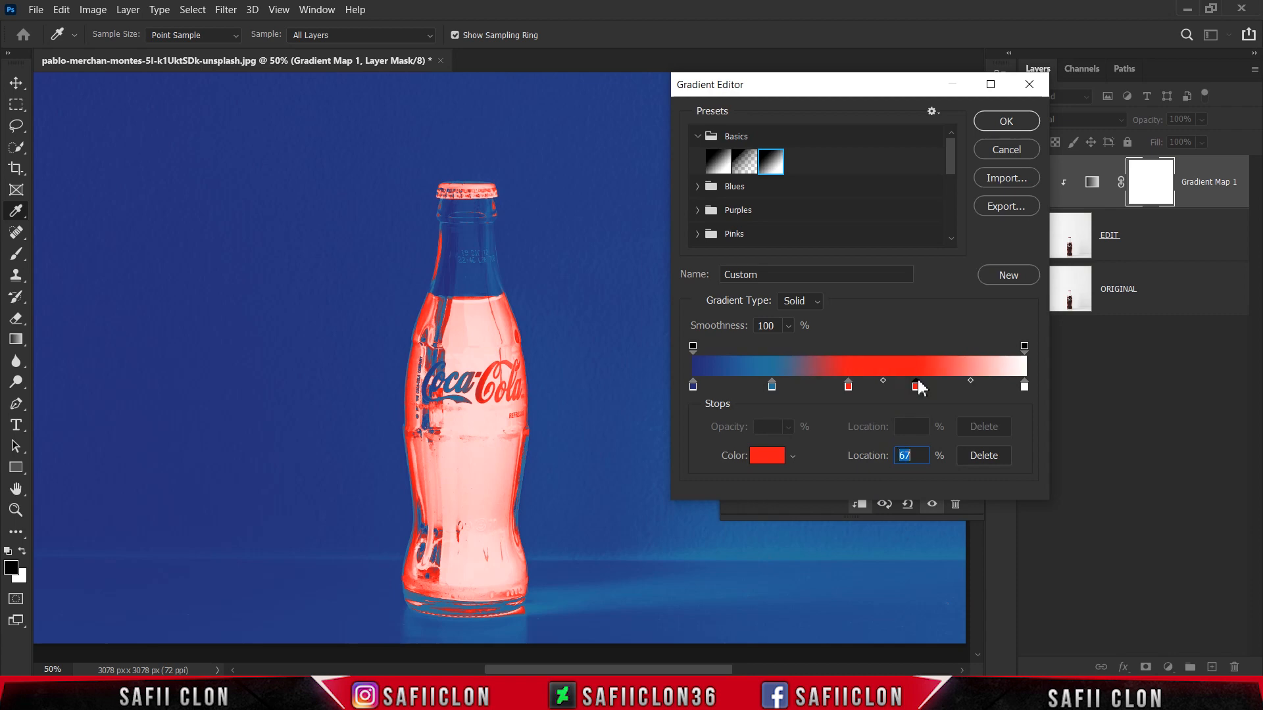
pyautogui.click(765, 456)
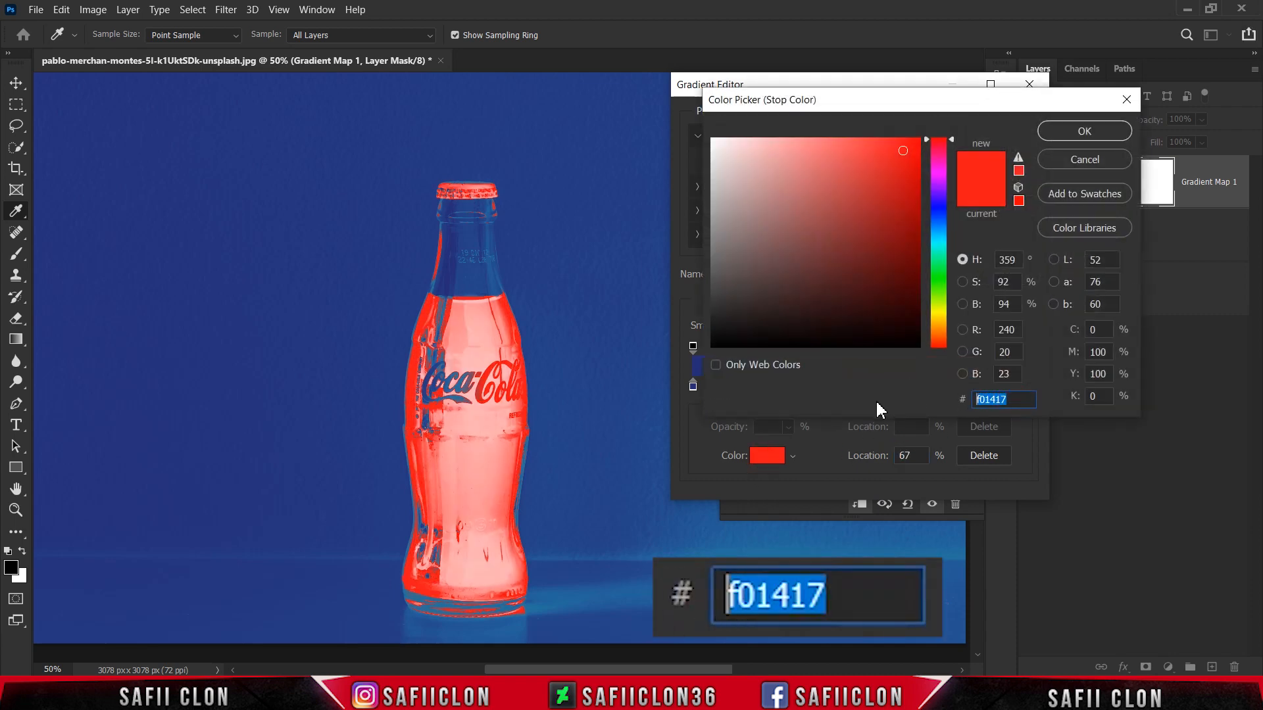
pyautogui.write('f1d')
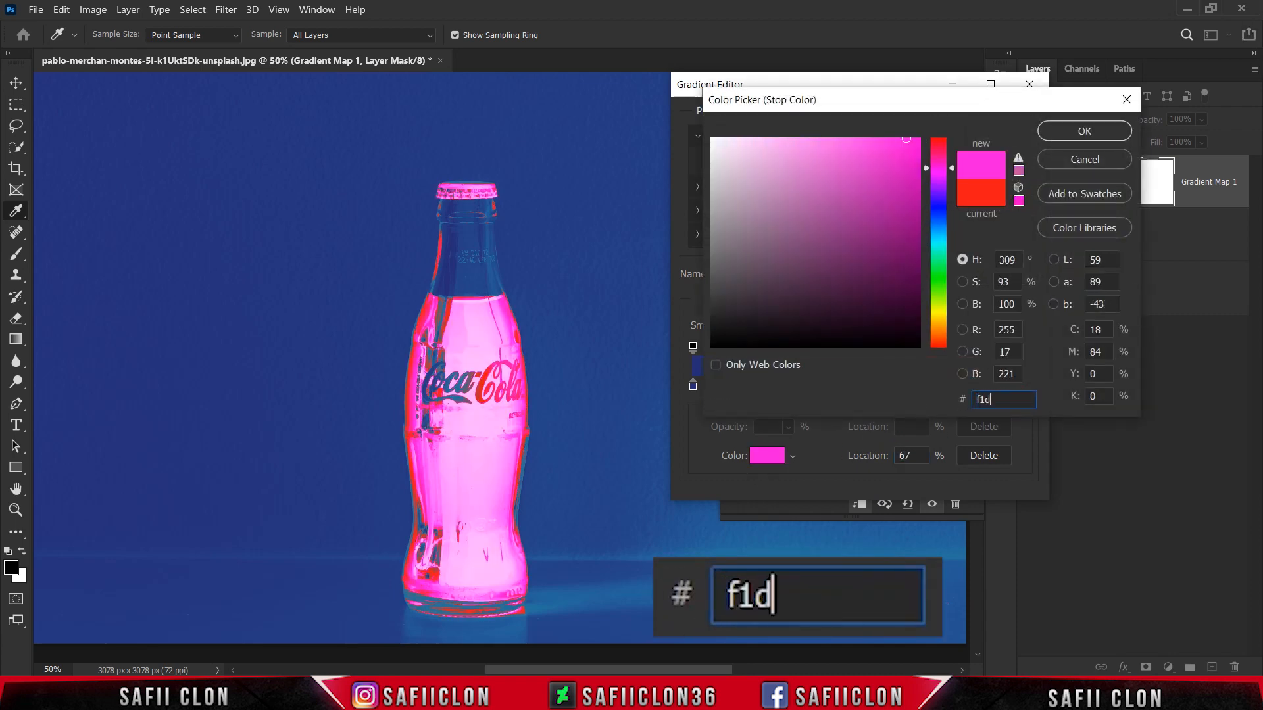
pyautogui.write('31f')
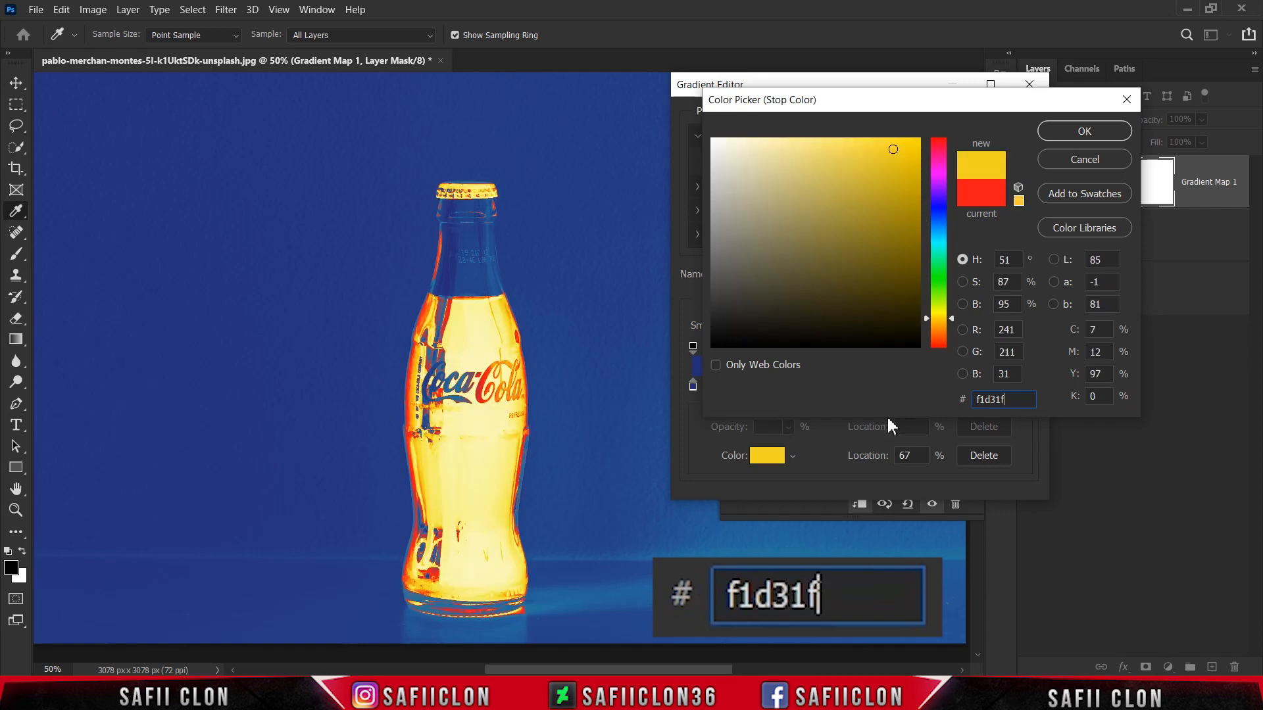
pyautogui.click(1079, 131)
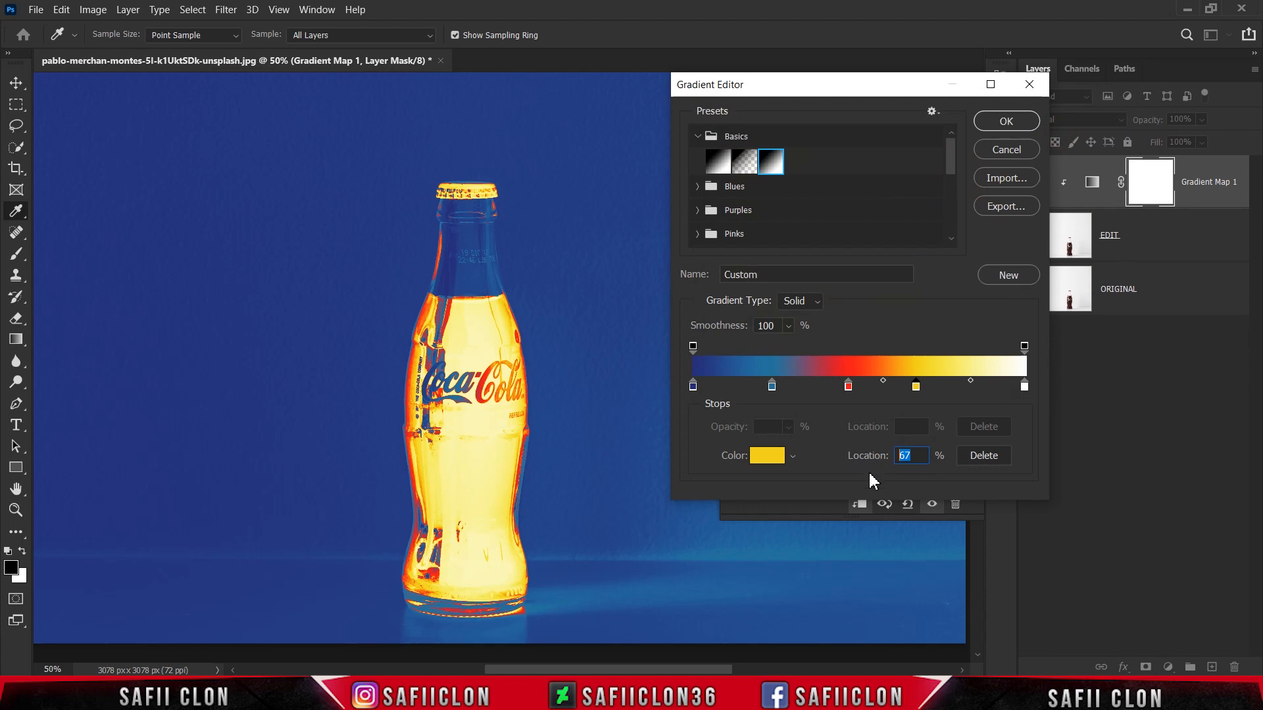
pyautogui.write('81')
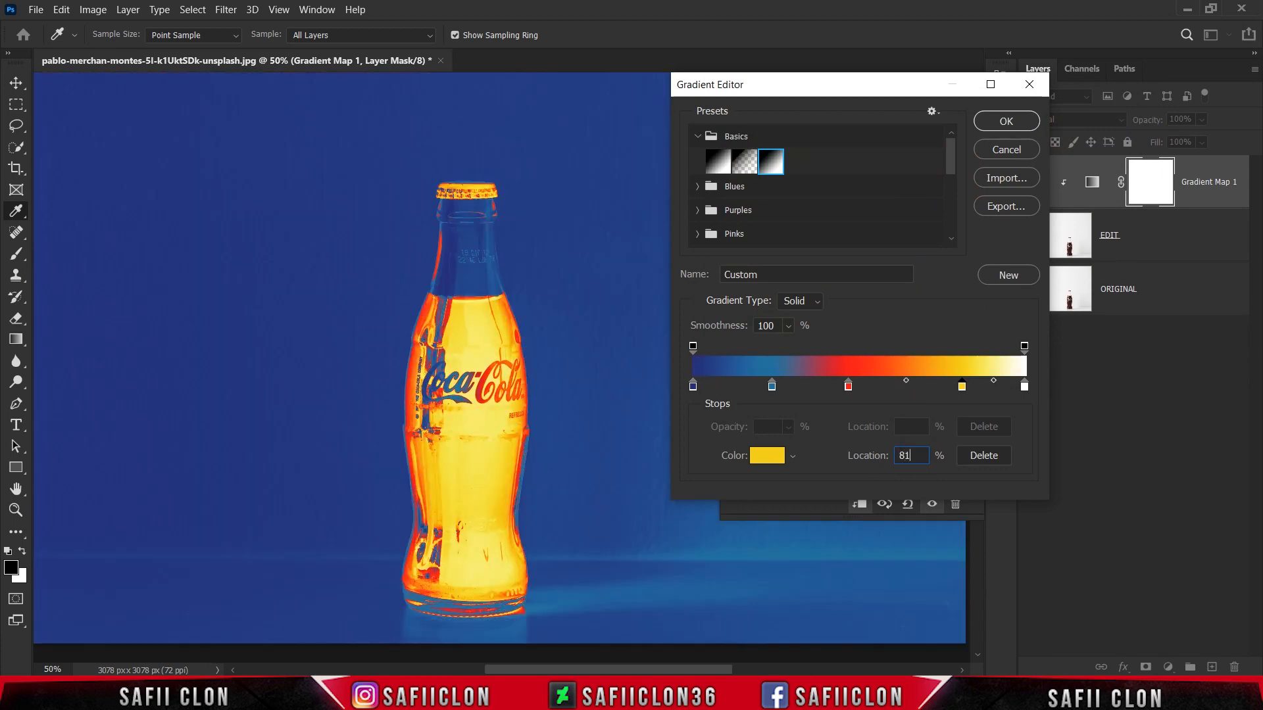
# Step: Set the gradient's white end stop to hex fafef5 at location 100%, then accept the gradient and collapse its properties
pyautogui.click(1024, 390)
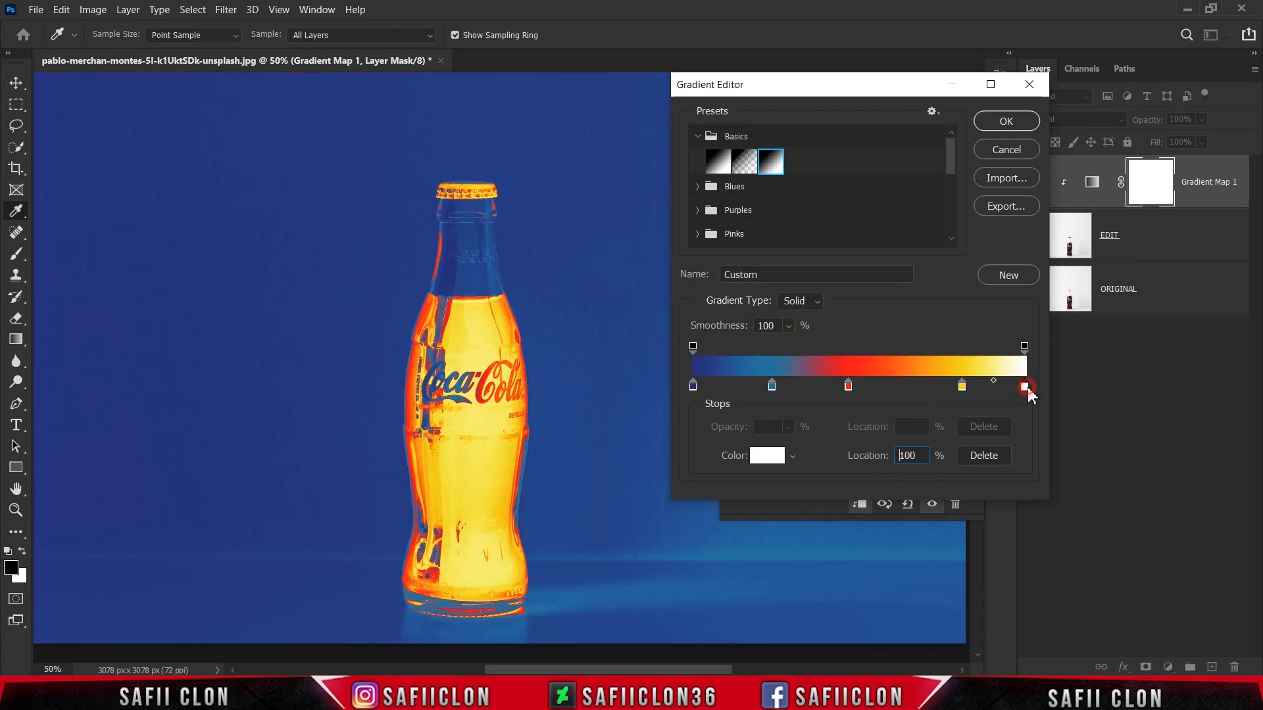
pyautogui.click(764, 457)
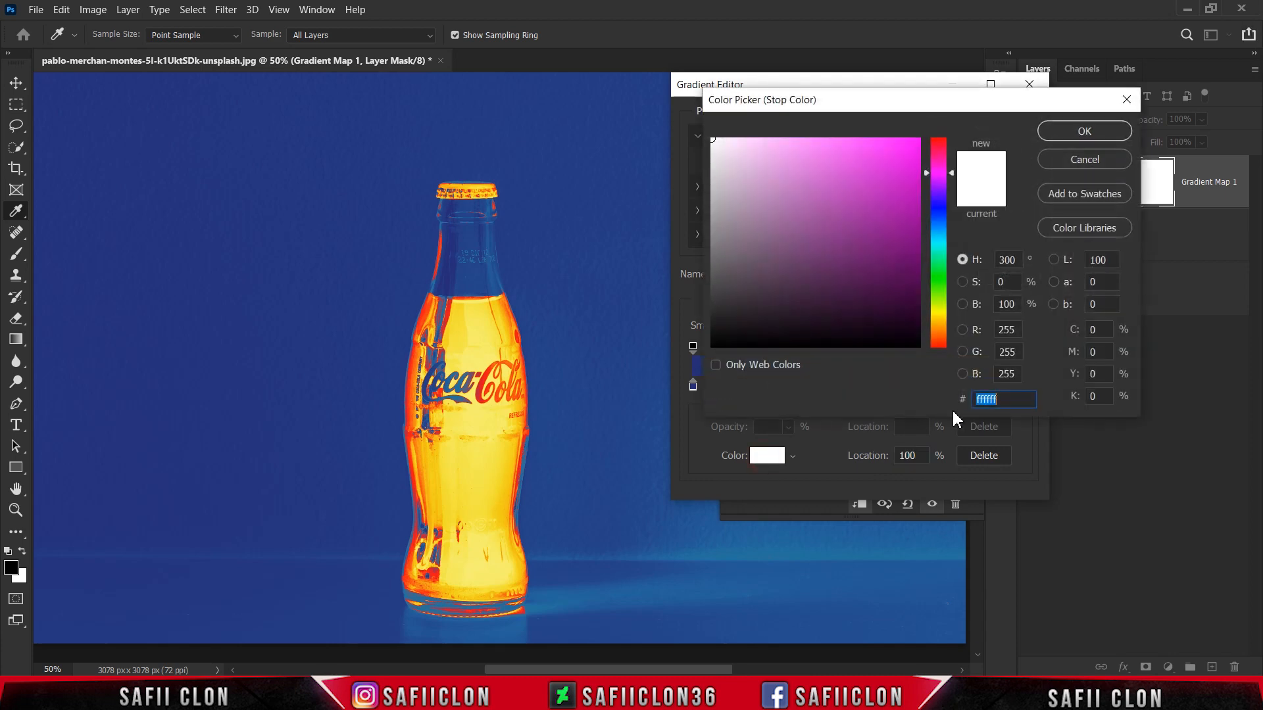
pyautogui.write('faf')
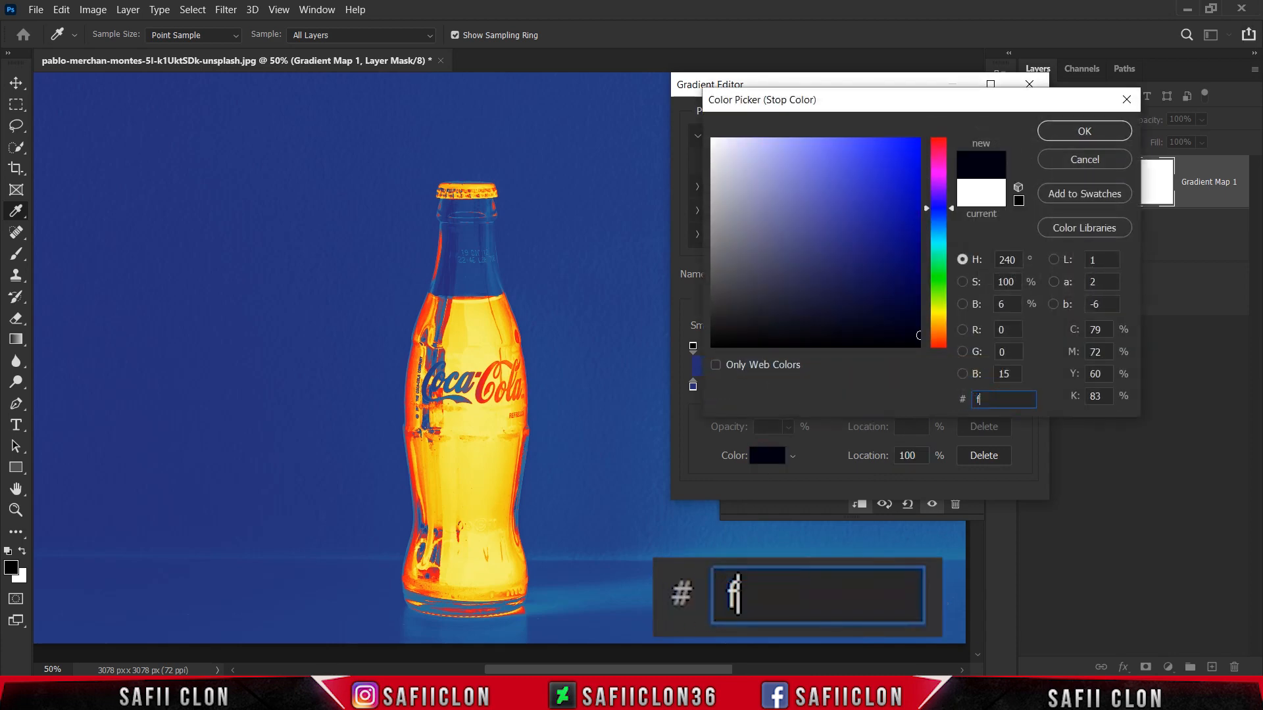
pyautogui.write('ef5')
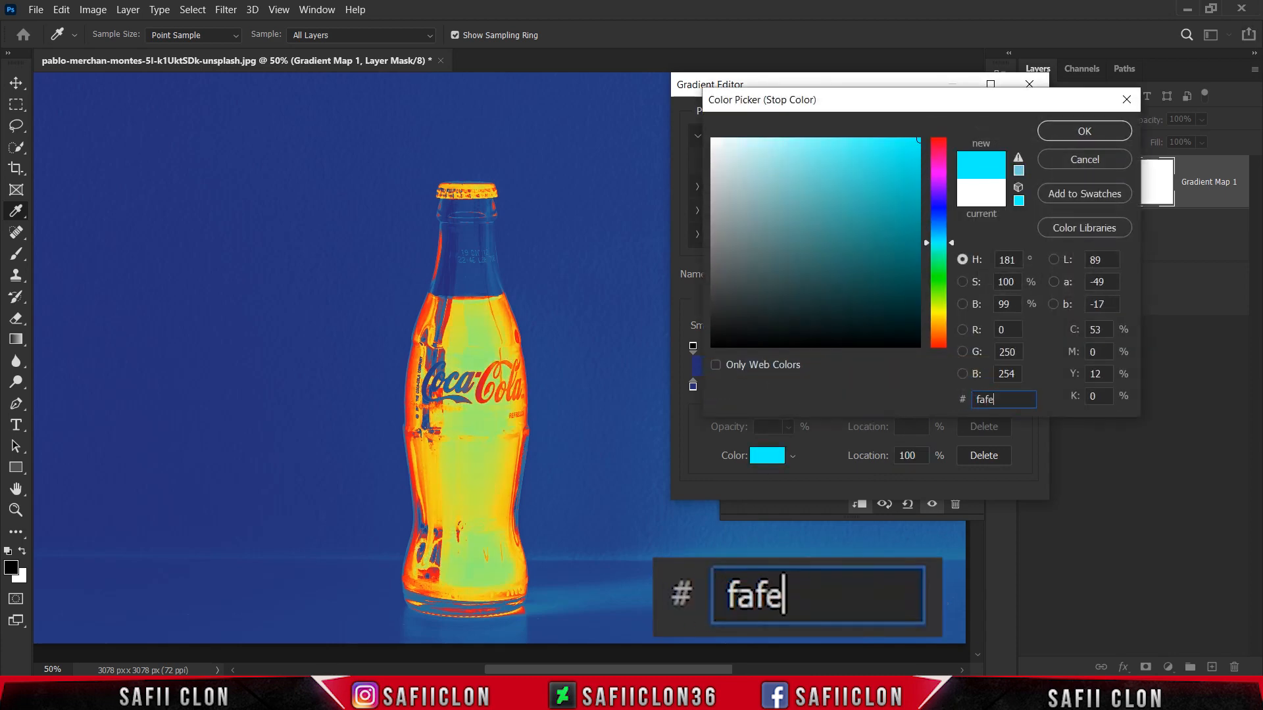
pyautogui.click(1062, 134)
pyautogui.moveTo(921, 456); pyautogui.dragTo(888, 464)
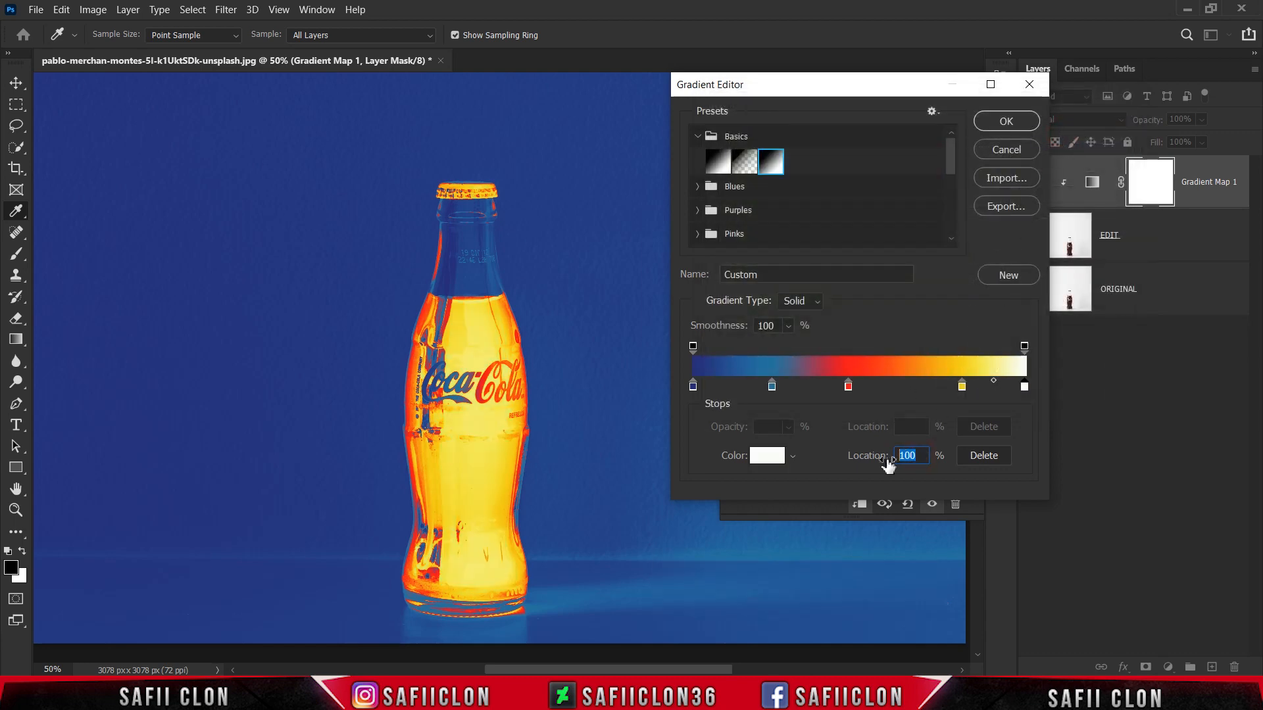
pyautogui.write('100')
pyautogui.click(995, 122)
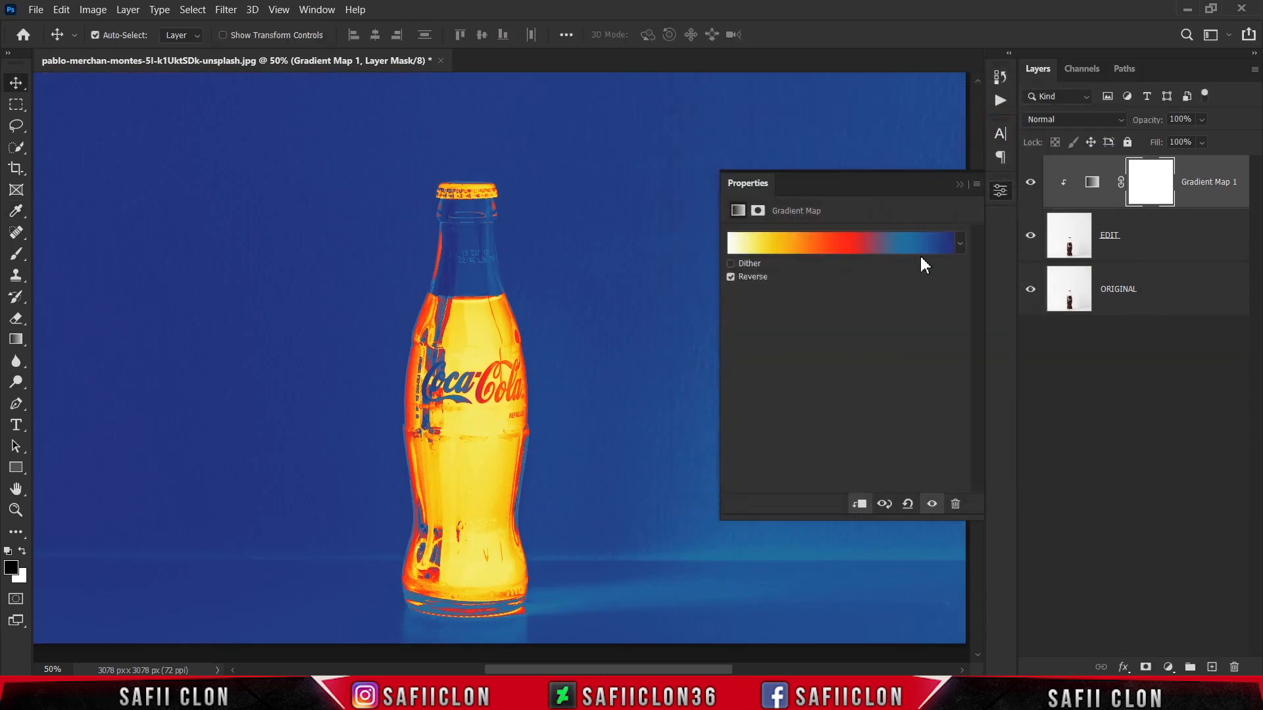
pyautogui.click(960, 184)
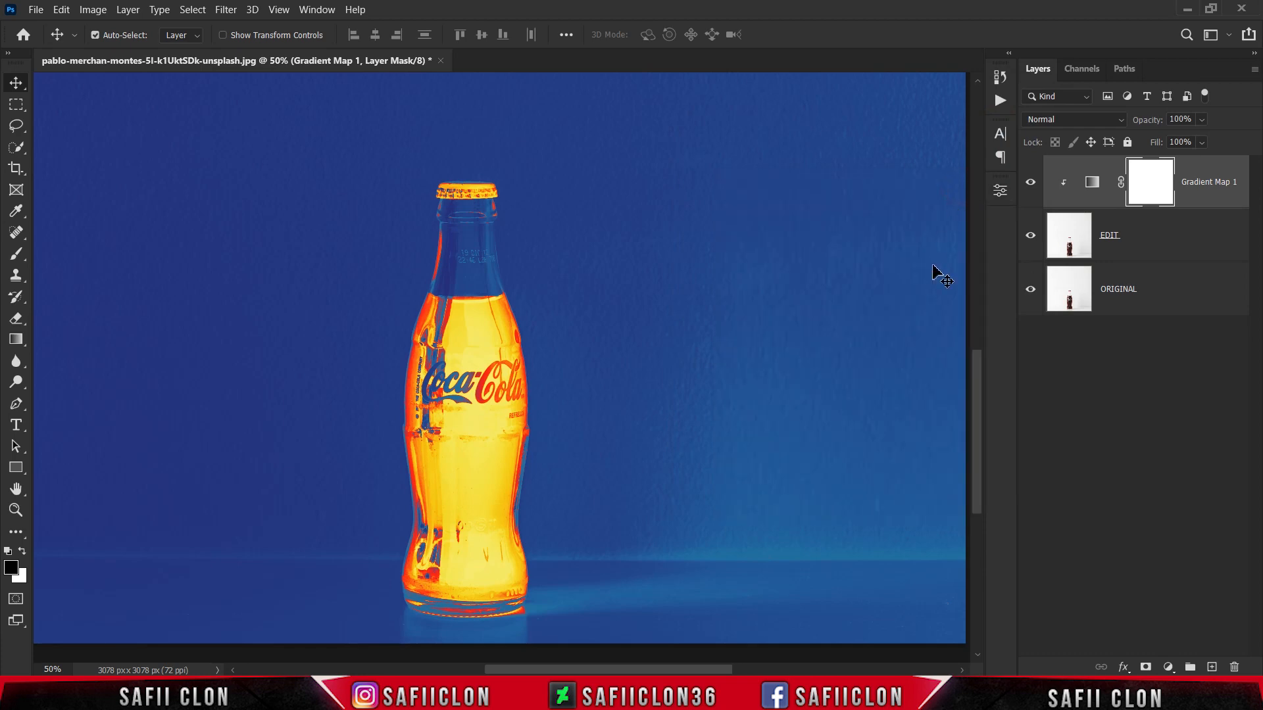
# Step: Compare the bottle photo with and without the gradient map by toggling layer visibility, both close up and as a whole image
pyautogui.click(1030, 187)
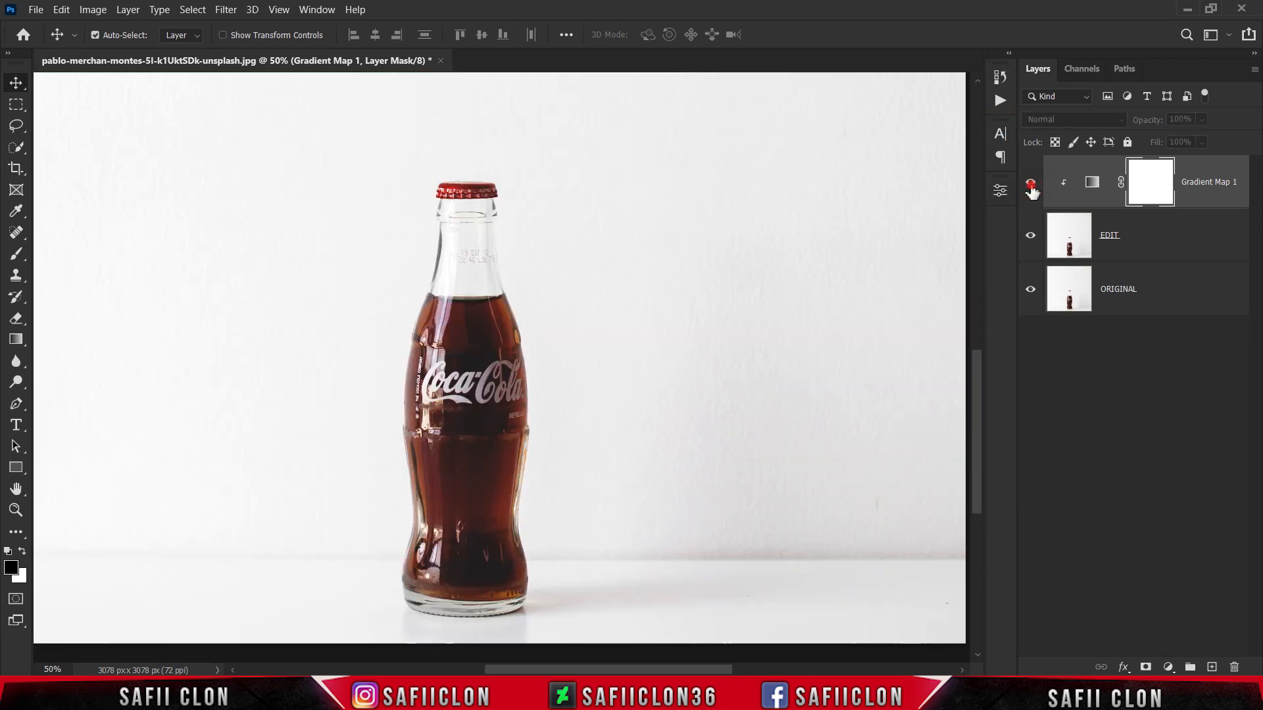
pyautogui.click(1031, 184)
pyautogui.click(1031, 184)
pyautogui.click(1031, 185)
pyautogui.click(1031, 188)
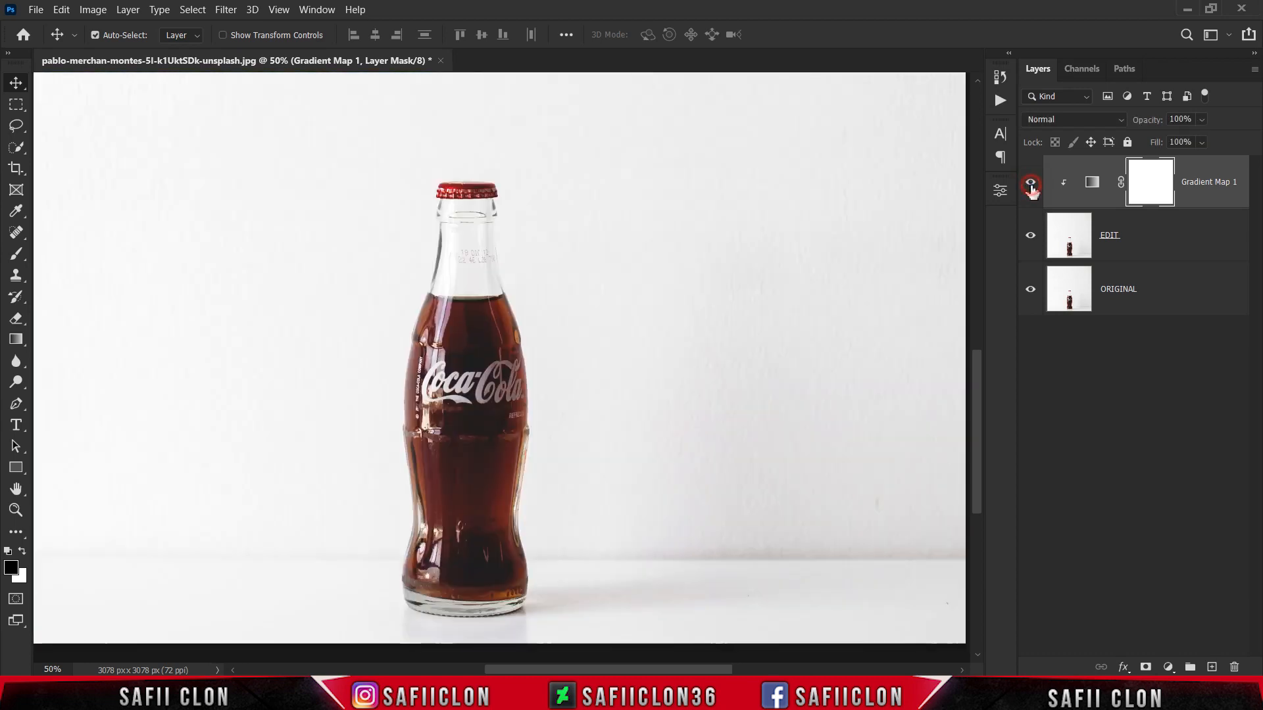
pyautogui.click(1031, 190)
pyautogui.hotkey('ctrl', '-')
pyautogui.hotkey('ctrl', '-')
pyautogui.hotkey('ctrl', '-')
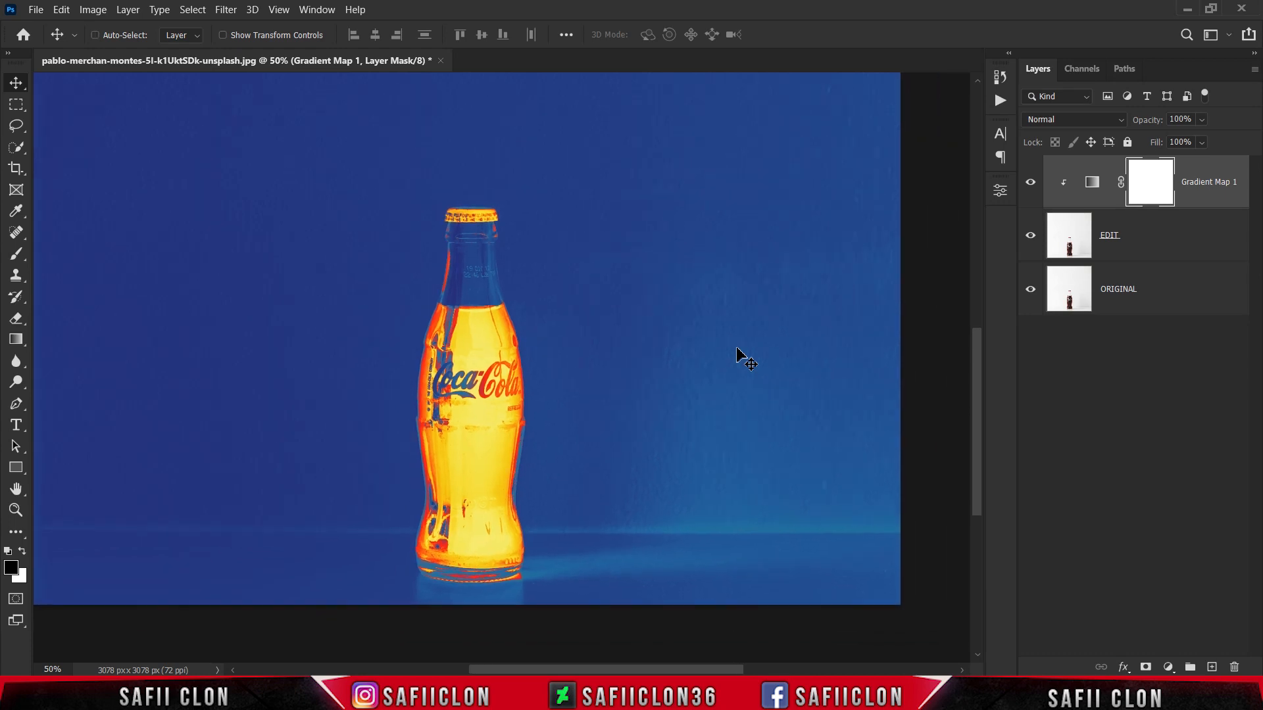
pyautogui.hotkey('ctrl', '+')
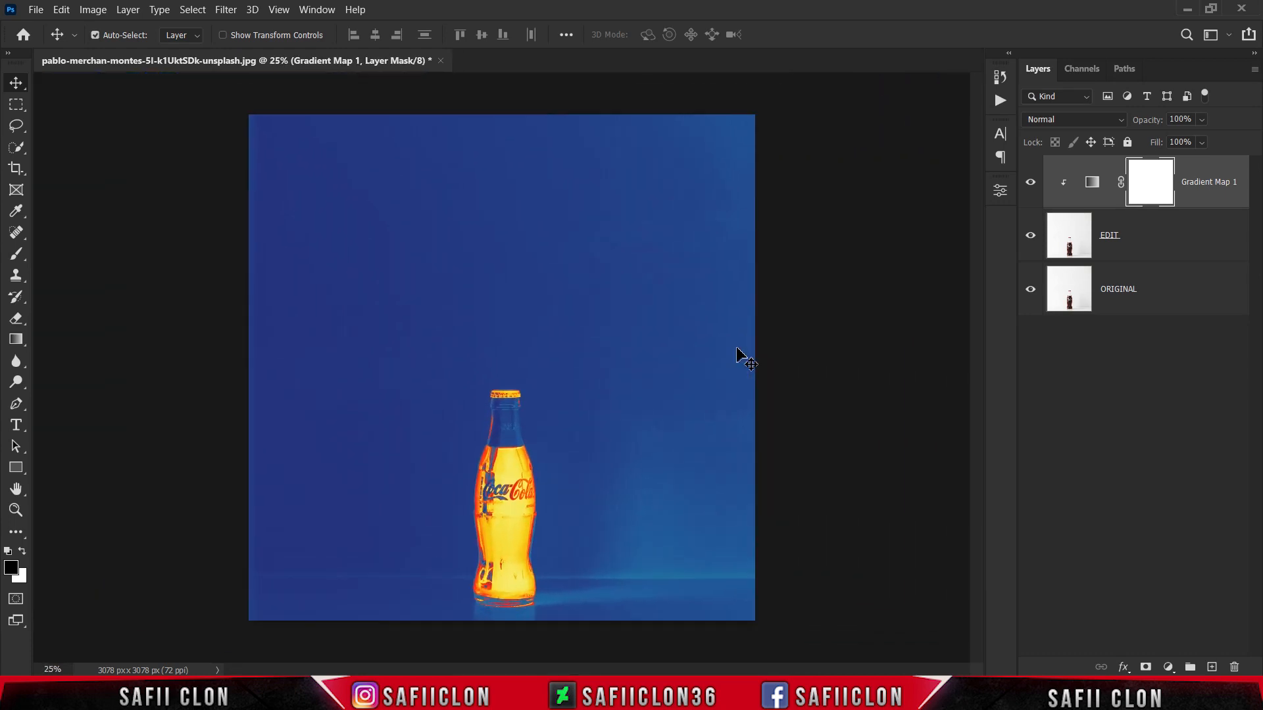
pyautogui.click(1031, 236)
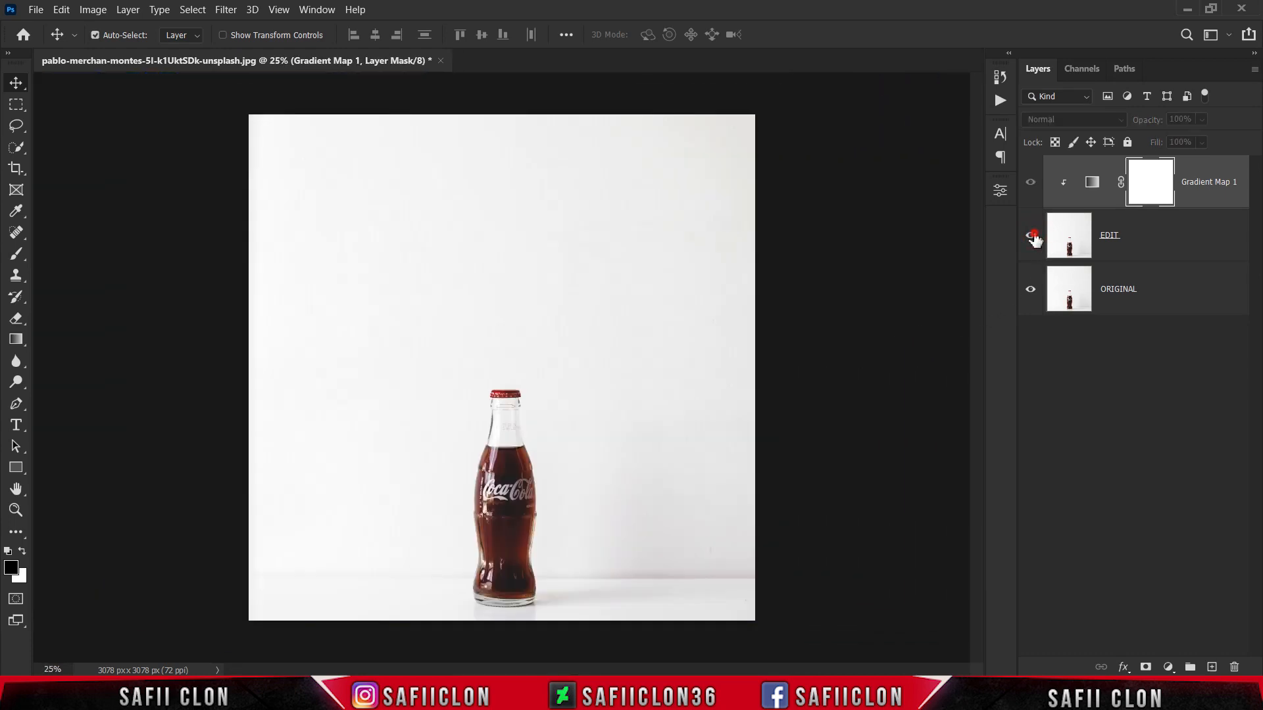
pyautogui.click(1032, 237)
pyautogui.click(1031, 237)
pyautogui.click(1032, 237)
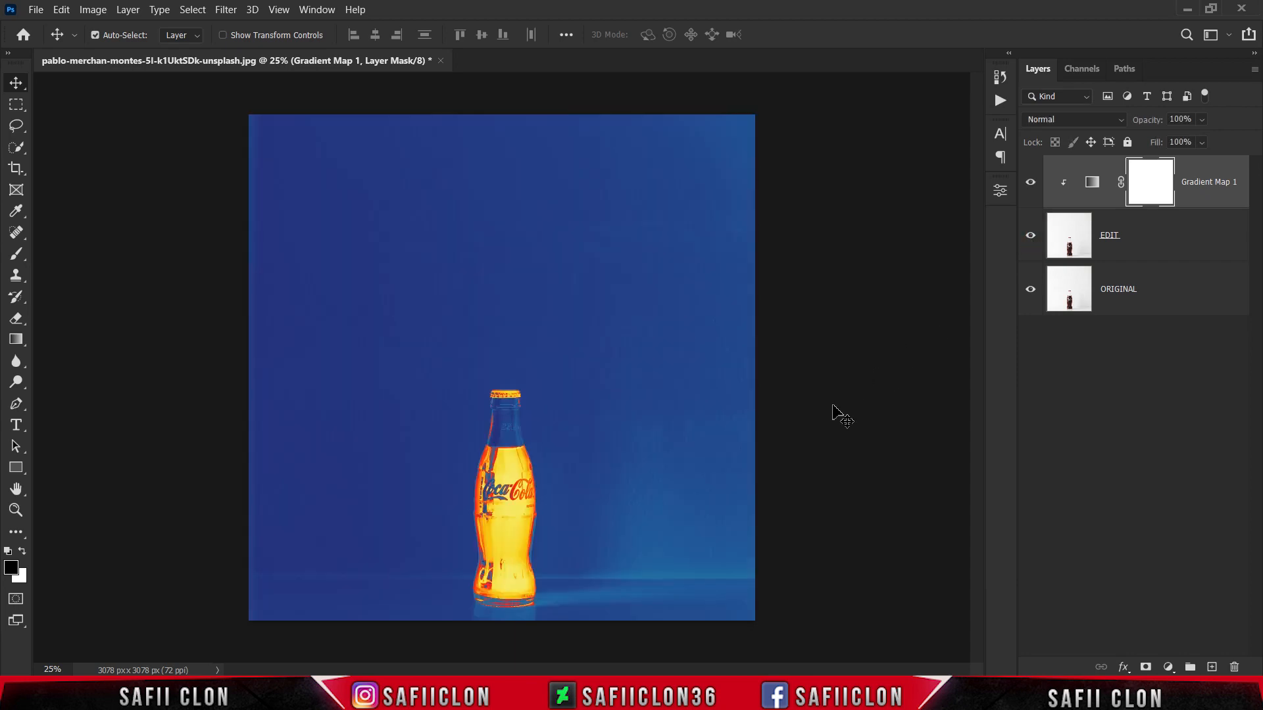
# Step: Open the stock hands photo from the Thermal folder and copy the bottle document's Gradient Map 1 layer onto it
pyautogui.click(37, 10)
pyautogui.click(58, 46)
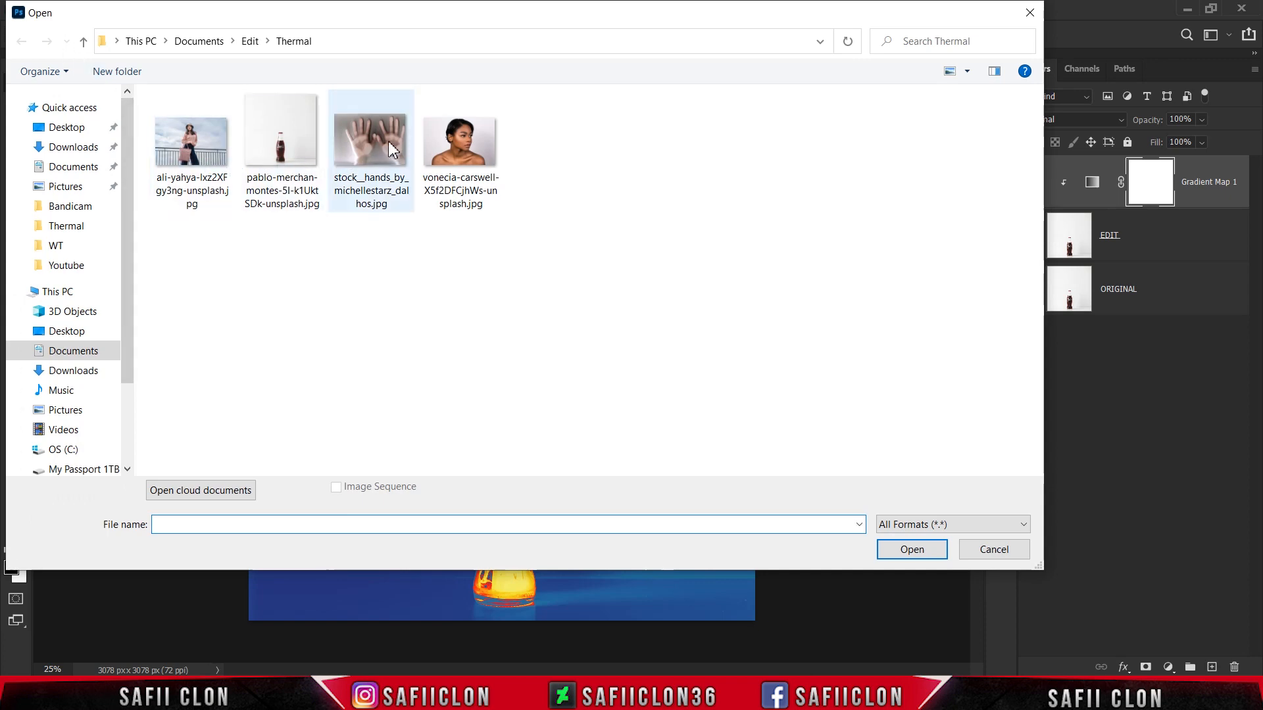
pyautogui.click(393, 150)
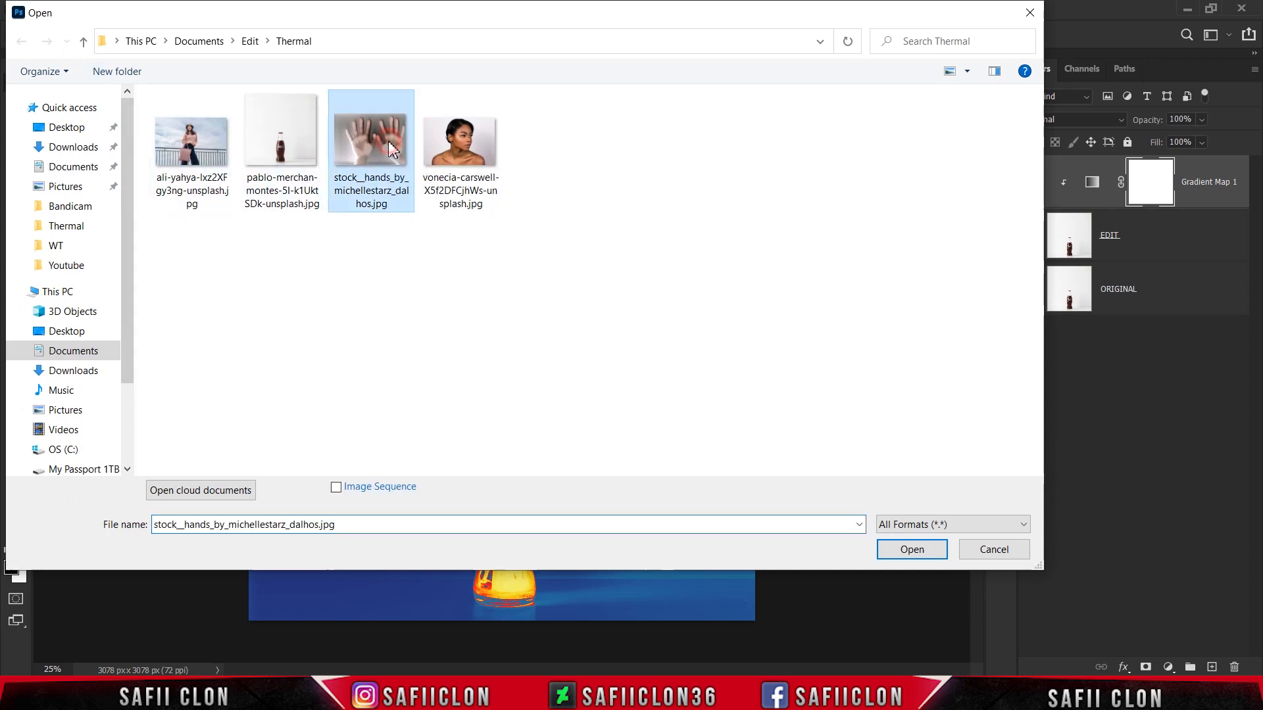
pyautogui.click(919, 558)
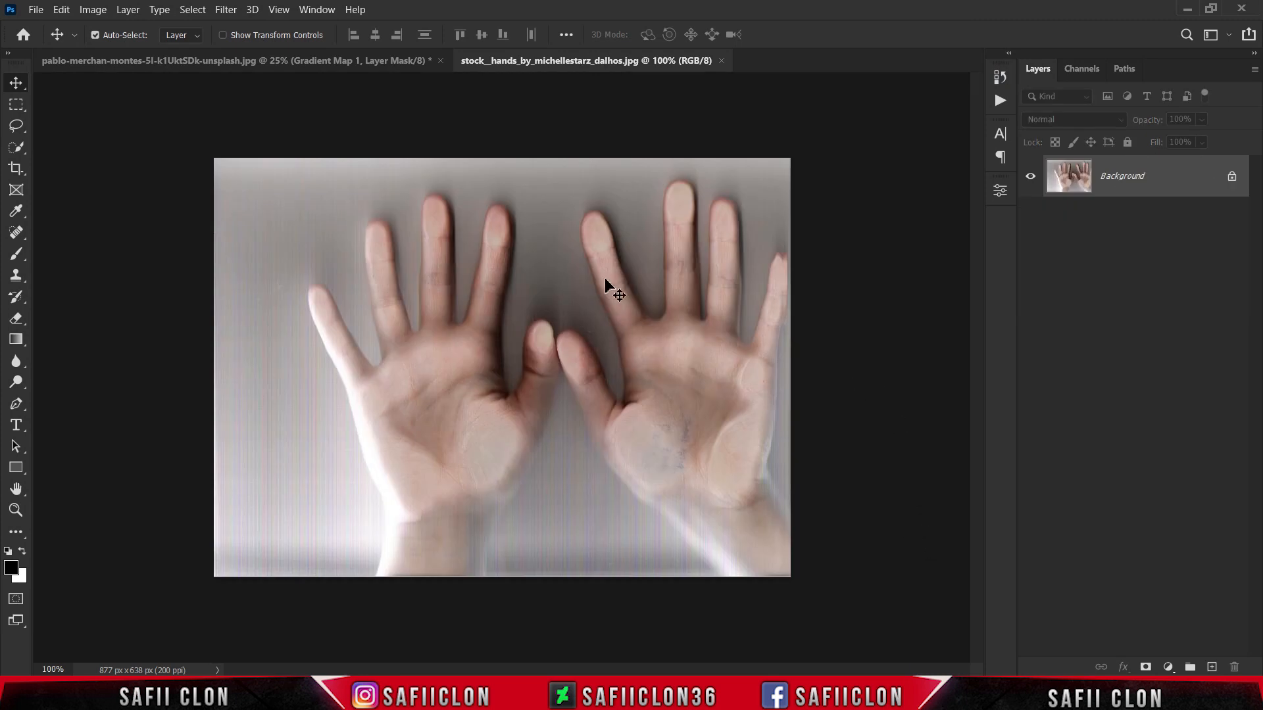
pyautogui.click(304, 60)
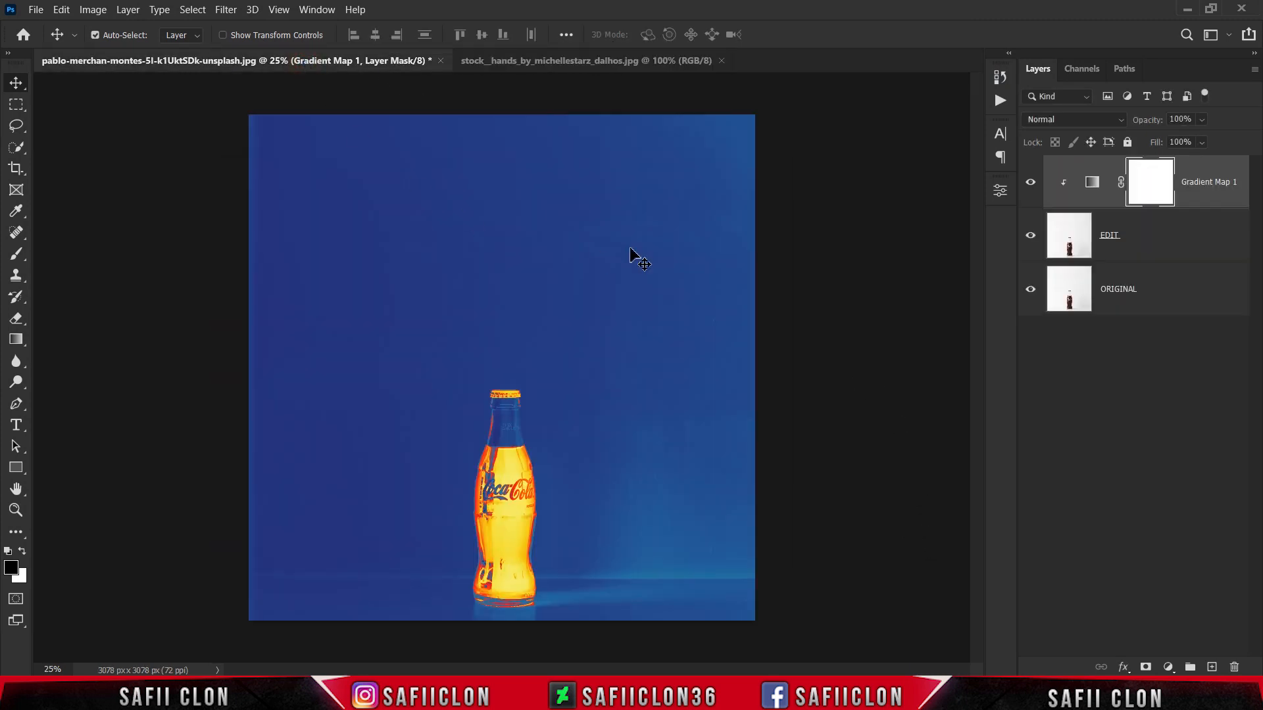
pyautogui.moveTo(1195, 182); pyautogui.dragTo(590, 342)
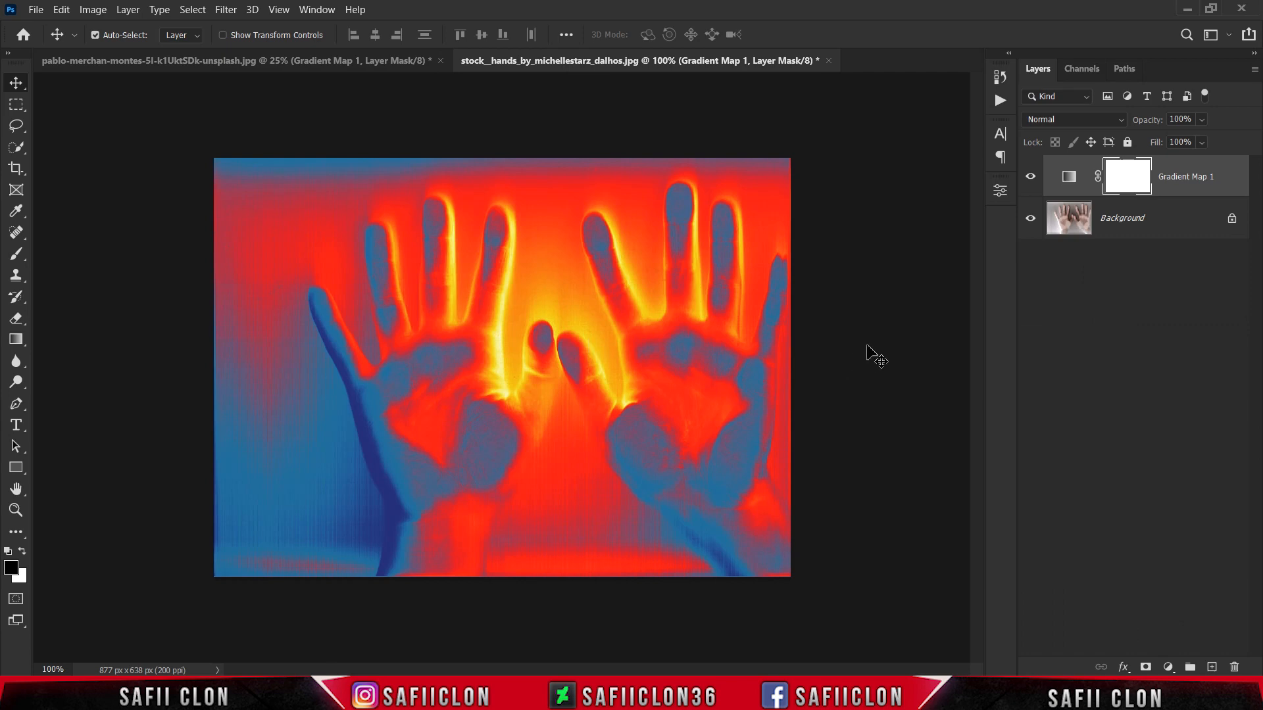
# Step: Compare the hands photo with and without Gradient Map 1, both enlarged and at full view
pyautogui.hotkey('ctrl', '+')
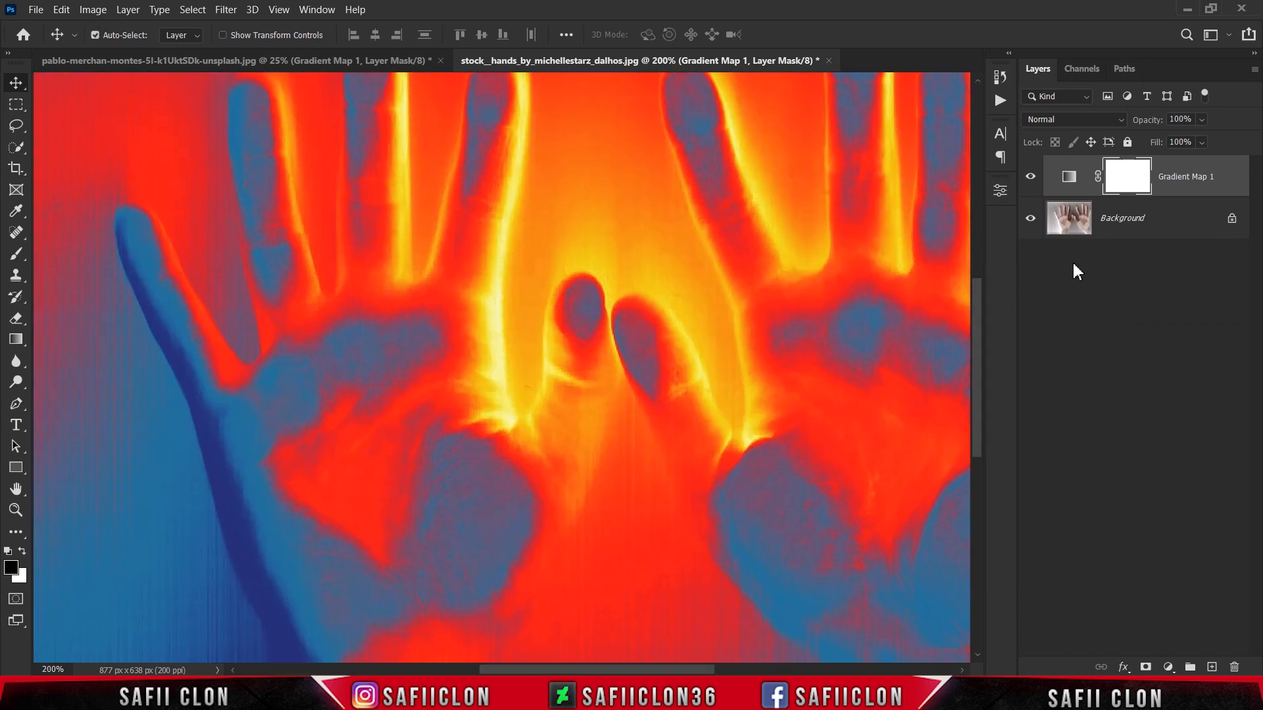
pyautogui.click(1031, 178)
pyautogui.click(1030, 177)
pyautogui.click(1031, 178)
pyautogui.click(1031, 178)
pyautogui.hotkey('ctrl', '-')
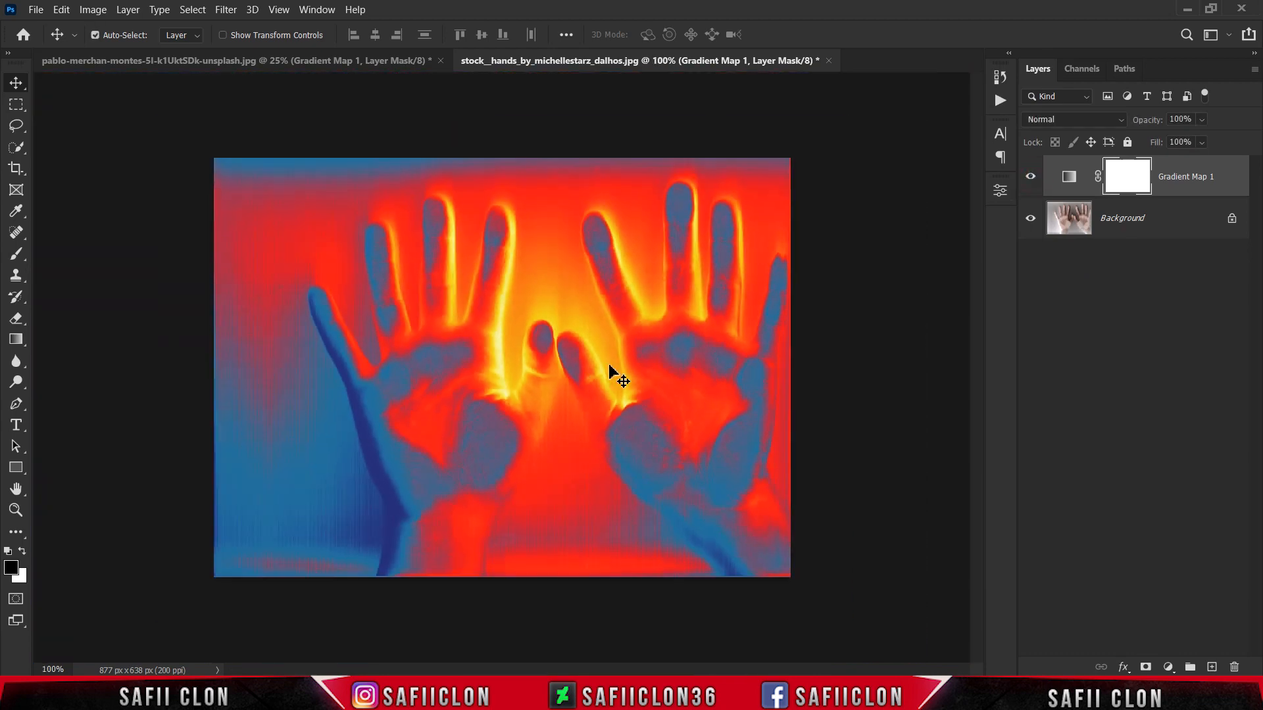
pyautogui.click(1031, 176)
pyautogui.click(1030, 176)
# Step: Open the woman's head-and-shoulders portrait from the Thermal folder and copy the hands document's Gradient Map 1 layer onto it
pyautogui.click(36, 9)
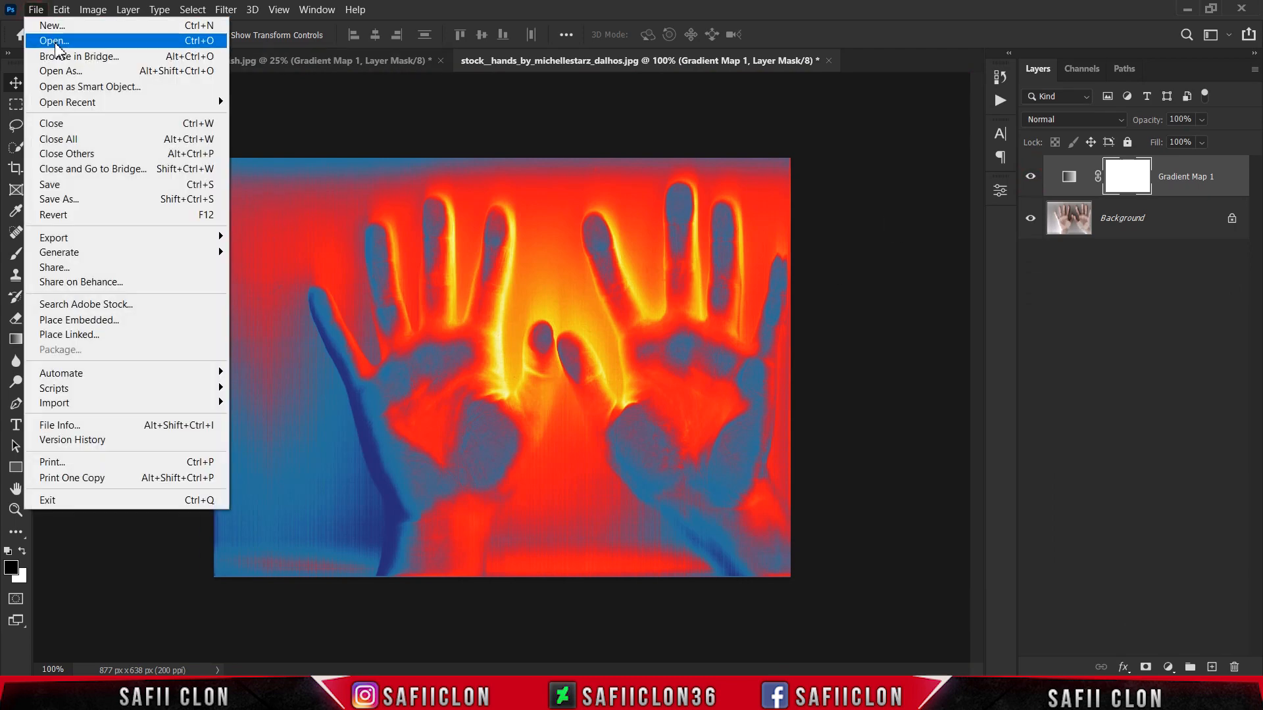
pyautogui.click(56, 42)
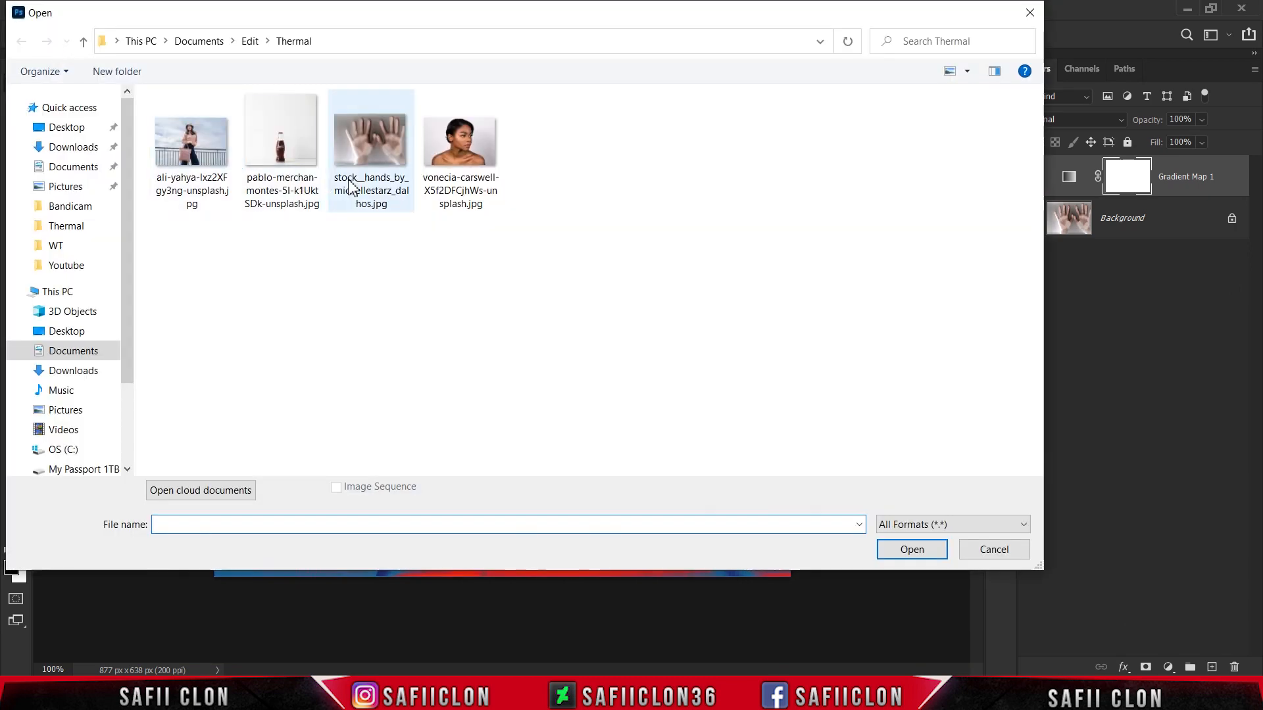
pyautogui.click(459, 150)
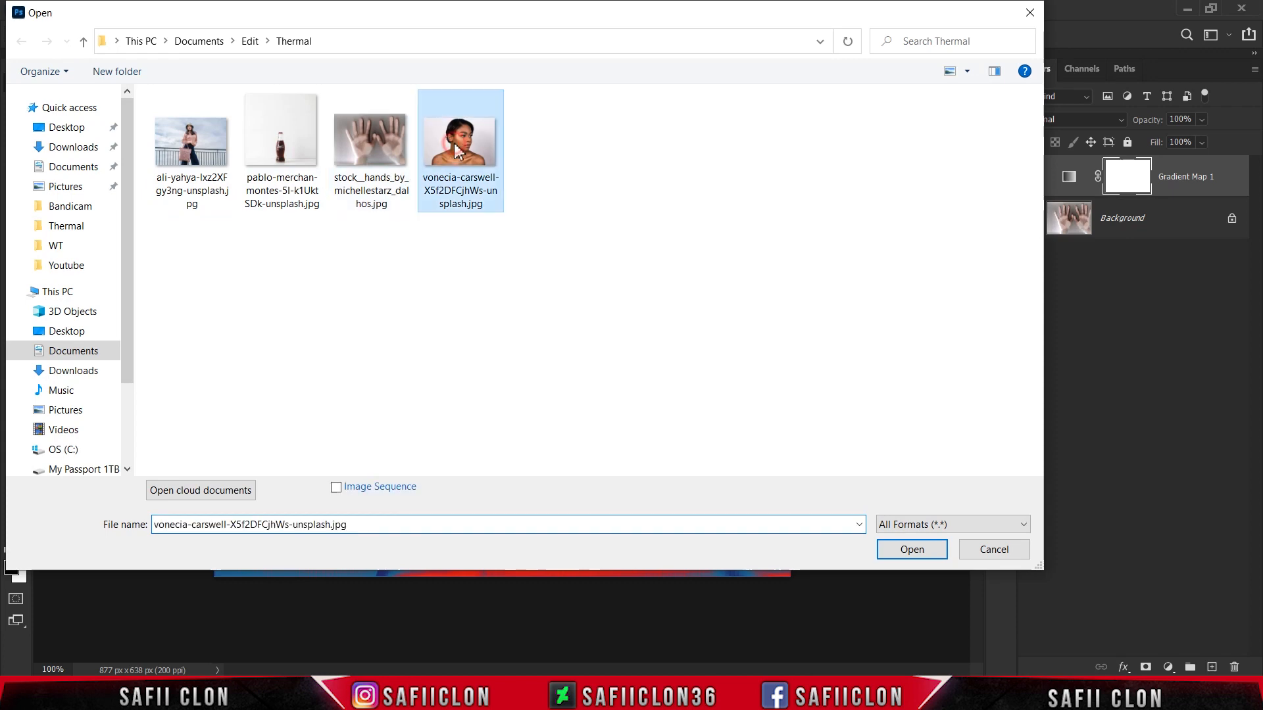
pyautogui.click(912, 549)
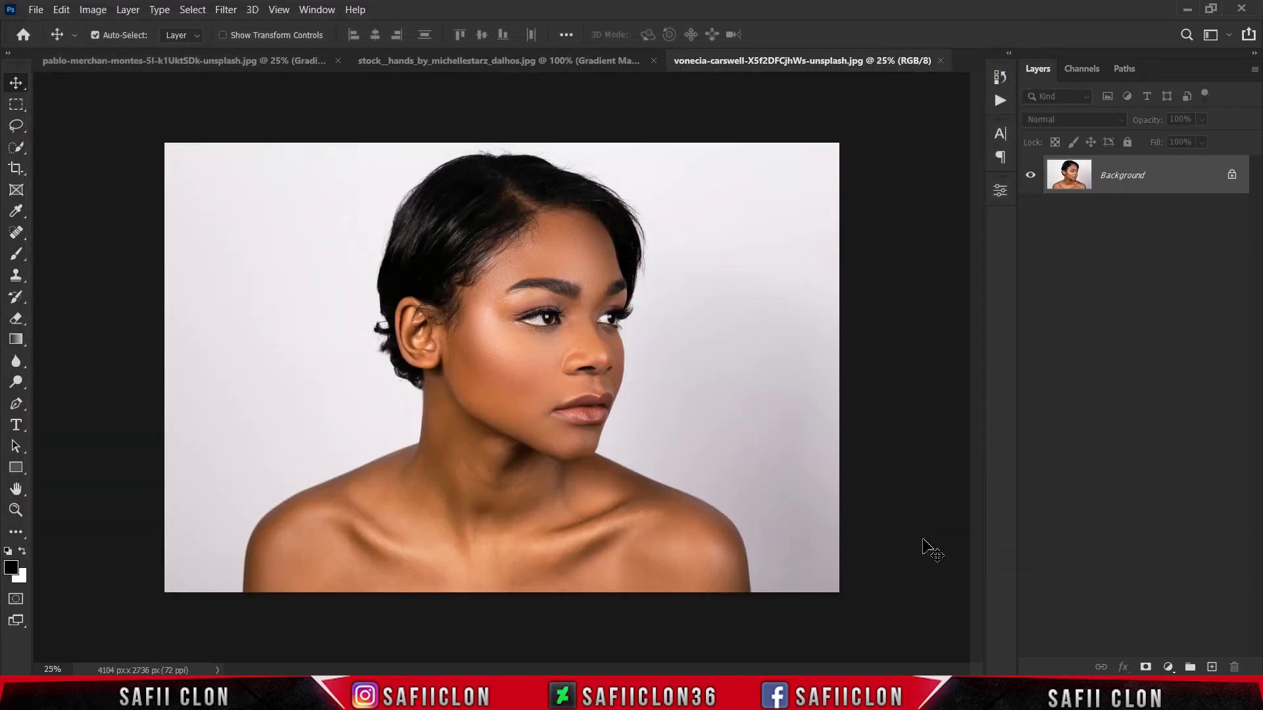
pyautogui.click(472, 61)
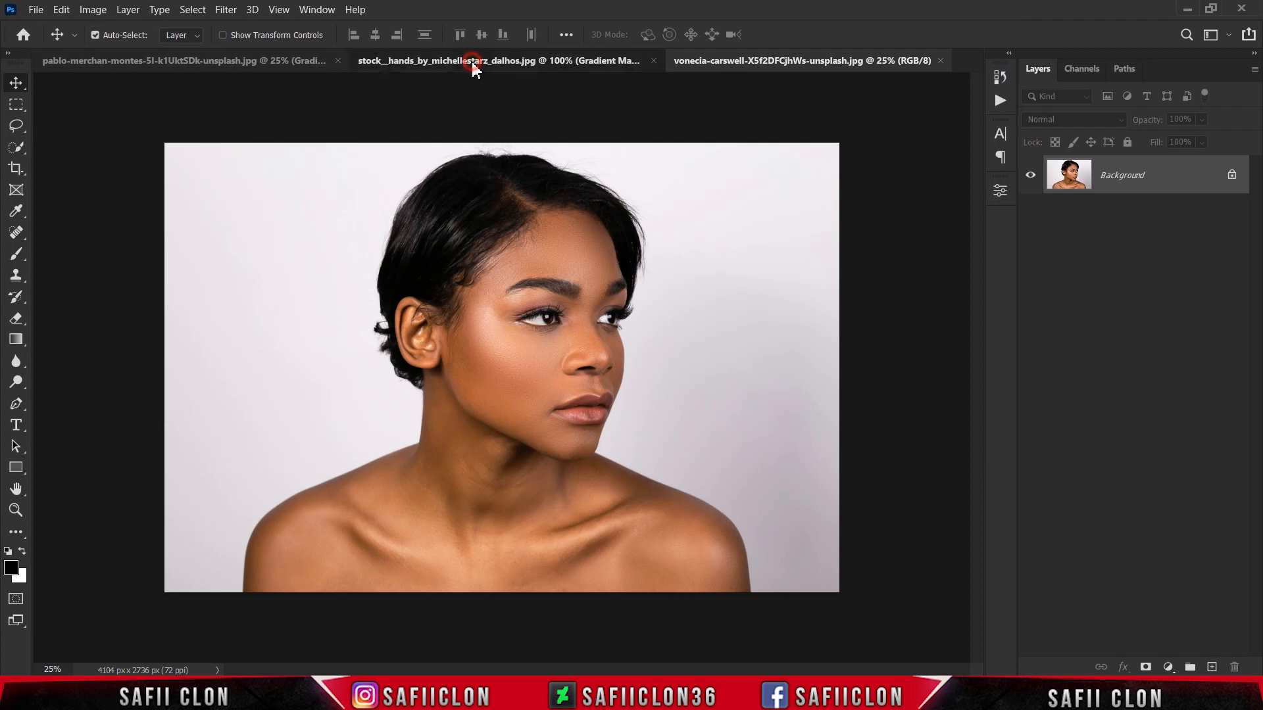
pyautogui.moveTo(1223, 179); pyautogui.dragTo(604, 363)
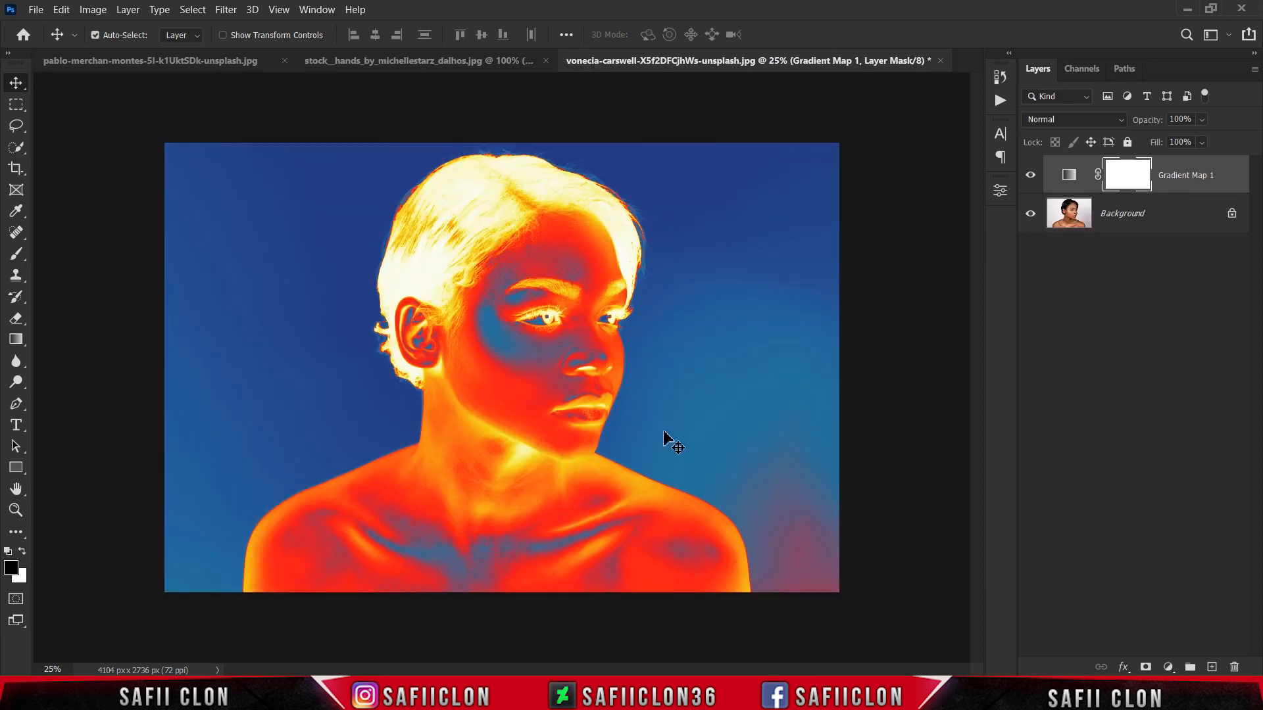
# Step: Compare the portrait with and without Gradient Map 1, both at full view and enlarged to 33.3%
pyautogui.click(1037, 176)
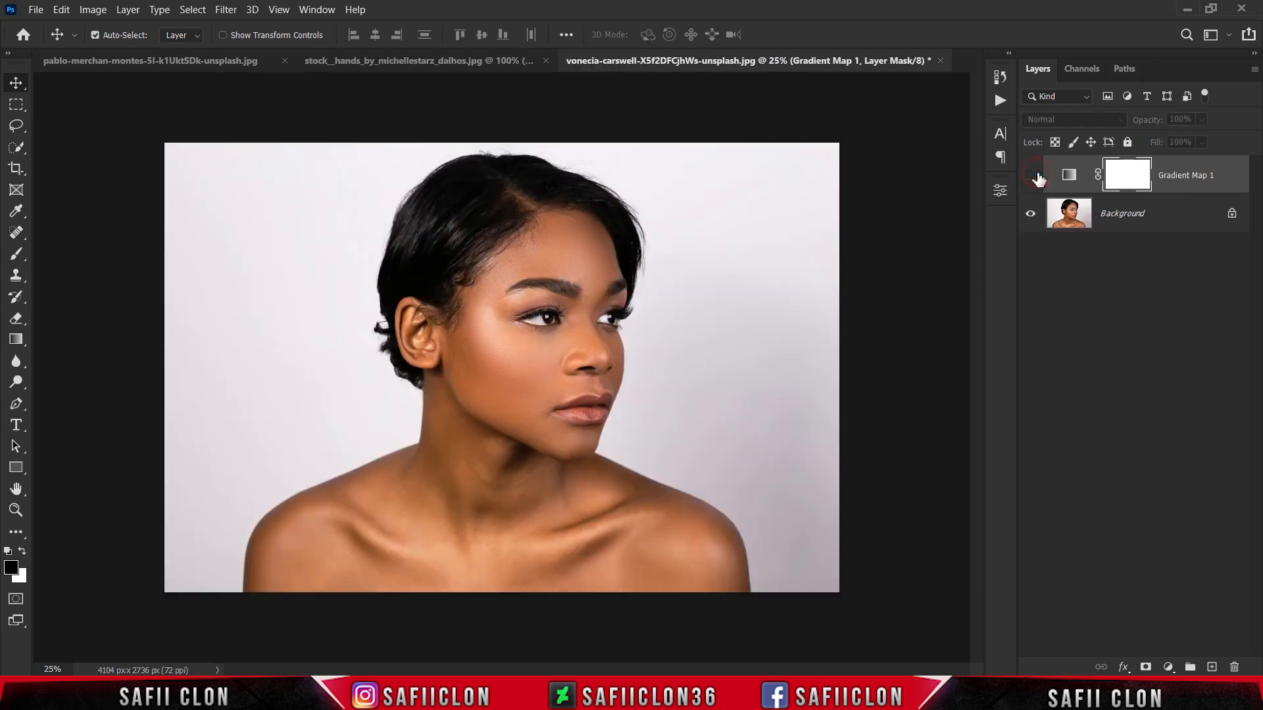
pyautogui.click(1037, 176)
pyautogui.click(1038, 176)
pyautogui.click(1037, 177)
pyautogui.hotkey('ctrl', '+')
pyautogui.hotkey('ctrl', '+')
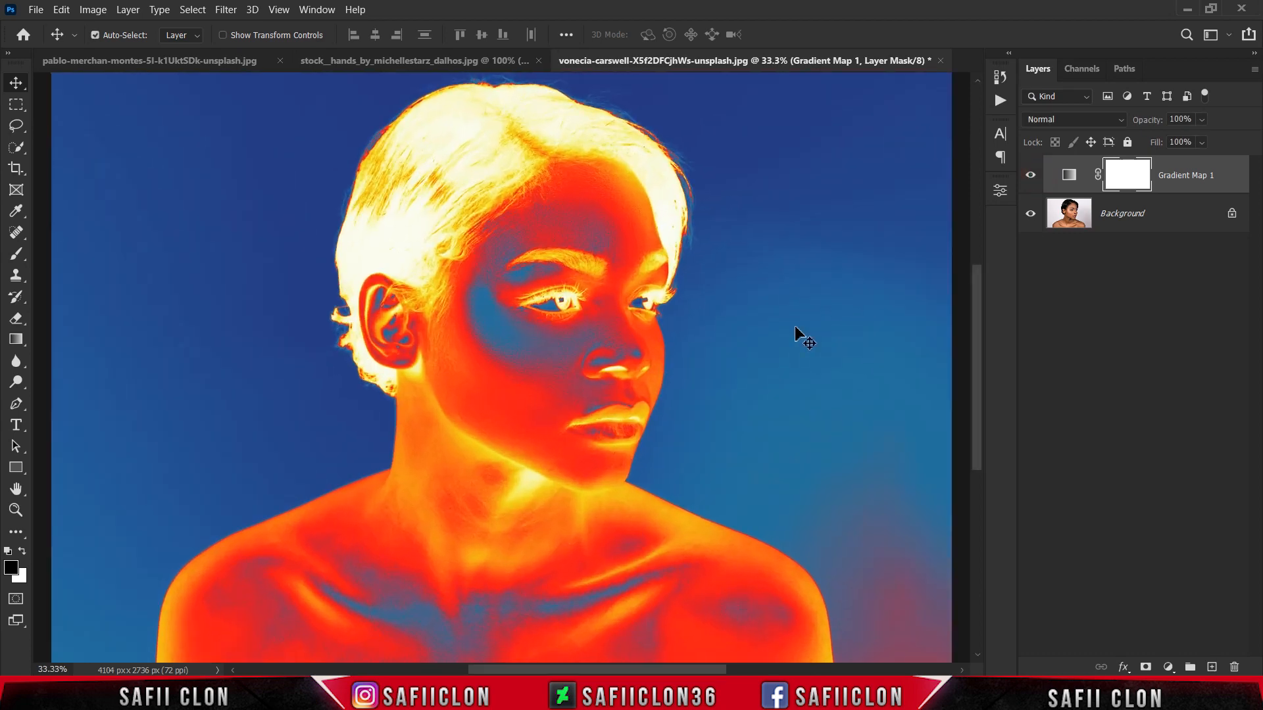
pyautogui.click(1030, 176)
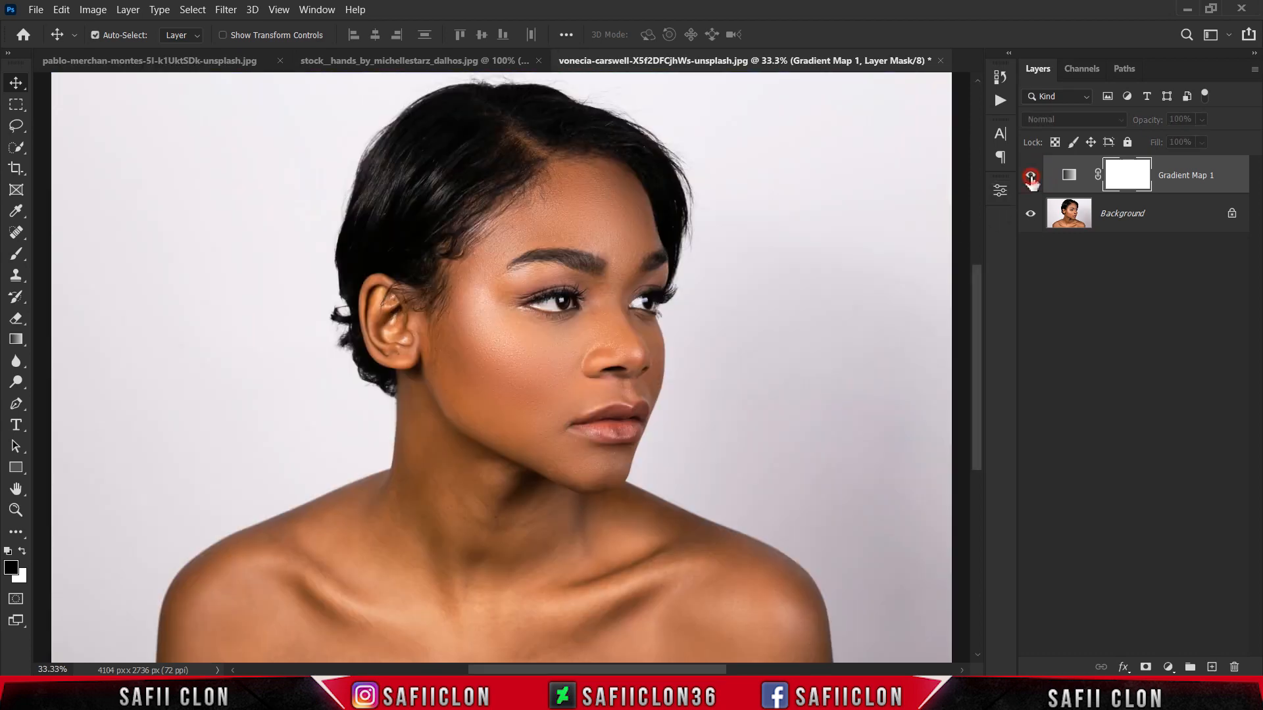
pyautogui.click(1031, 175)
pyautogui.click(1031, 175)
pyautogui.click(1030, 176)
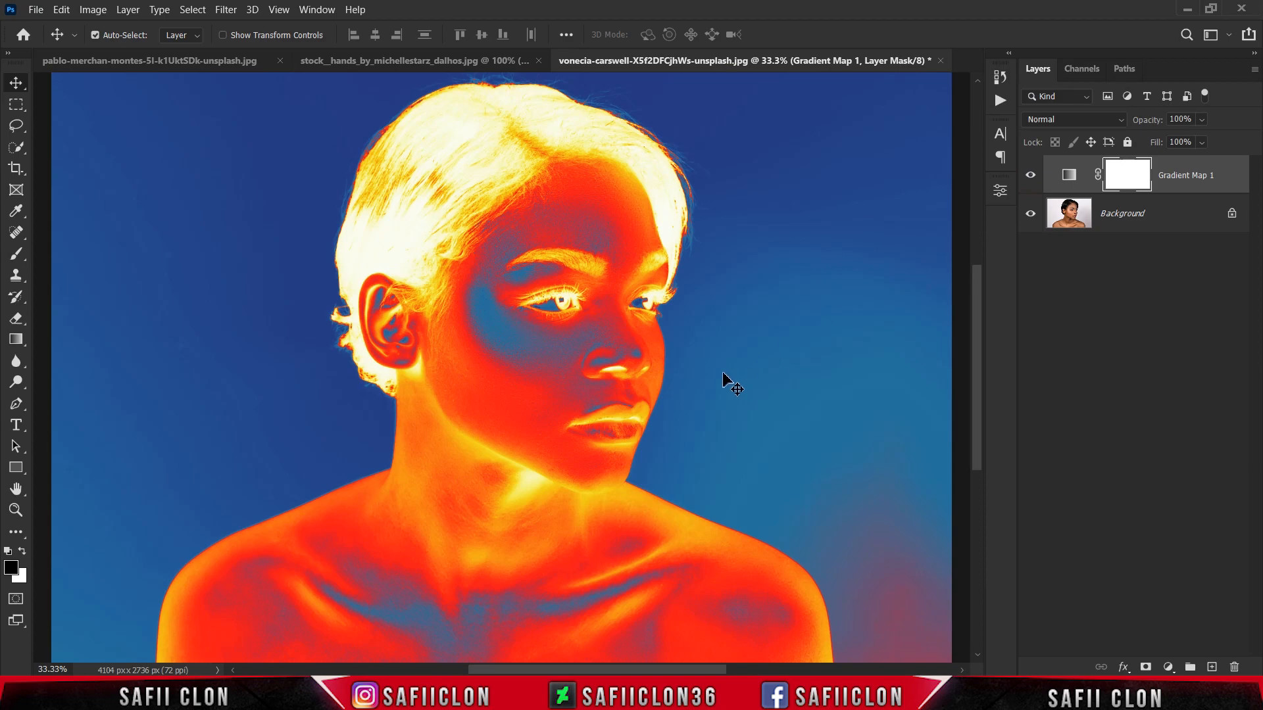
# Step: Open the photo of the woman with a tote bag by the railing and copy the portrait document's Gradient Map 1 layer onto it
pyautogui.click(35, 9)
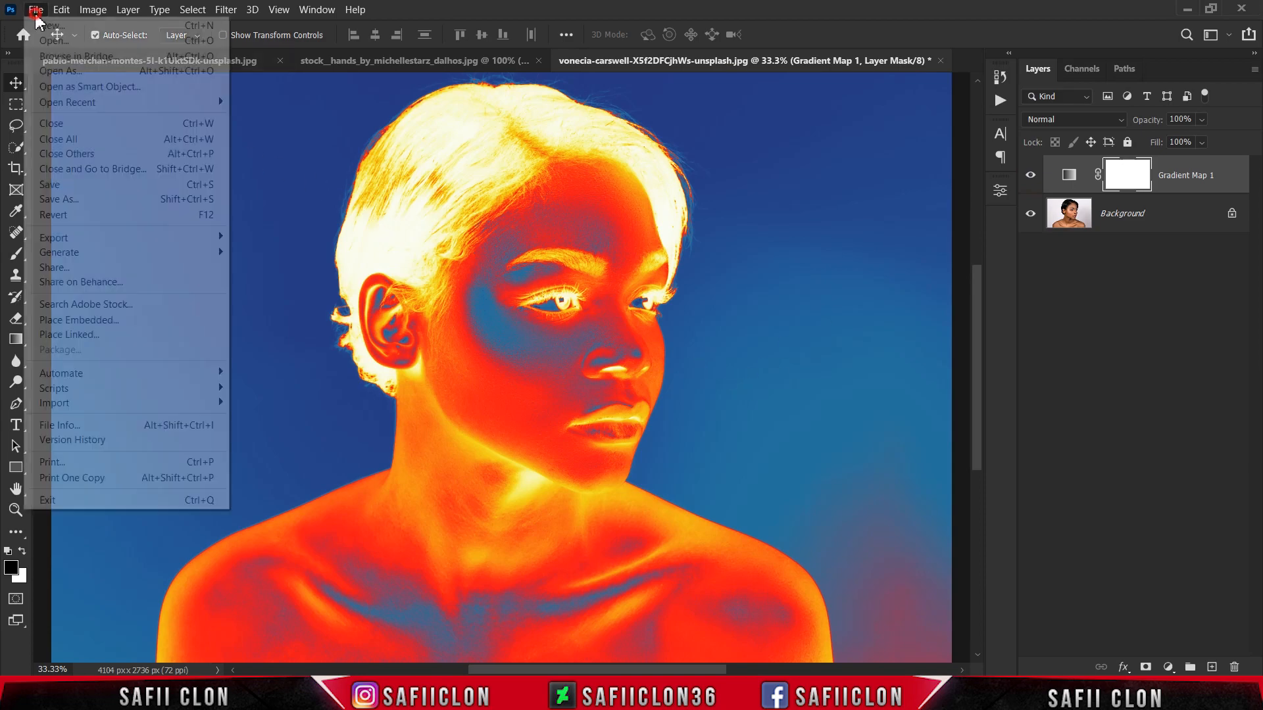
pyautogui.click(64, 42)
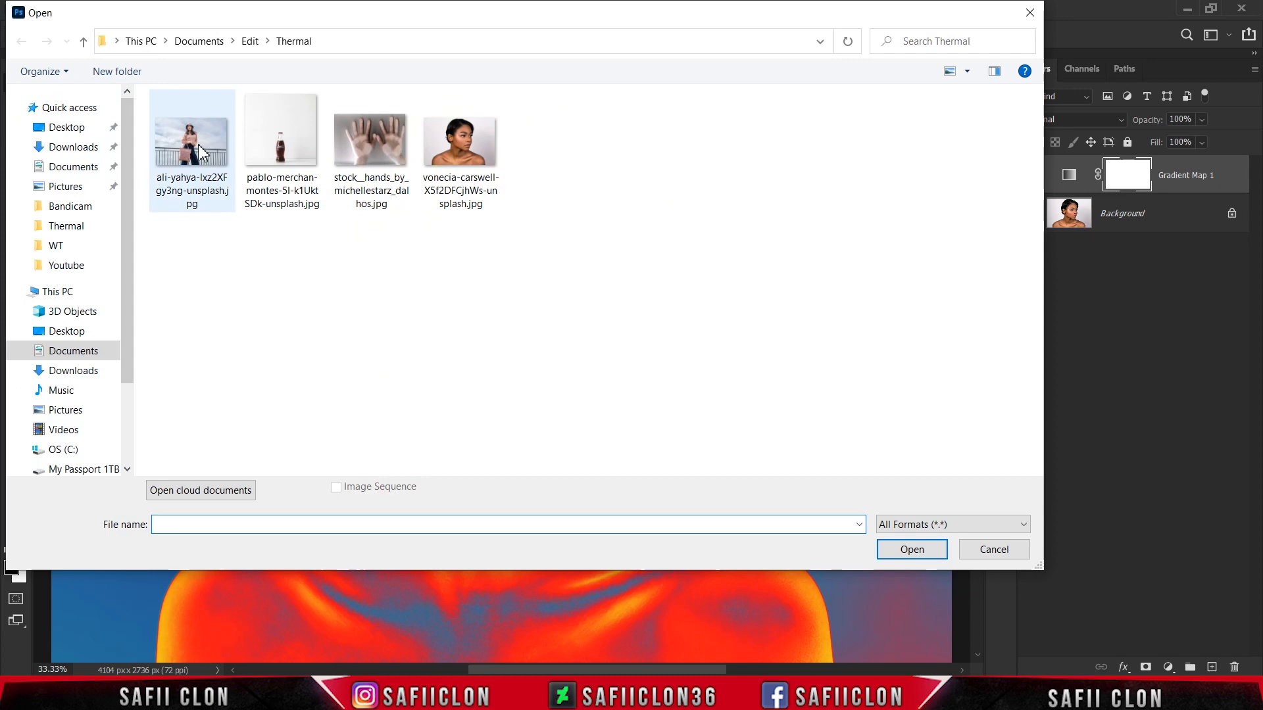
pyautogui.click(198, 152)
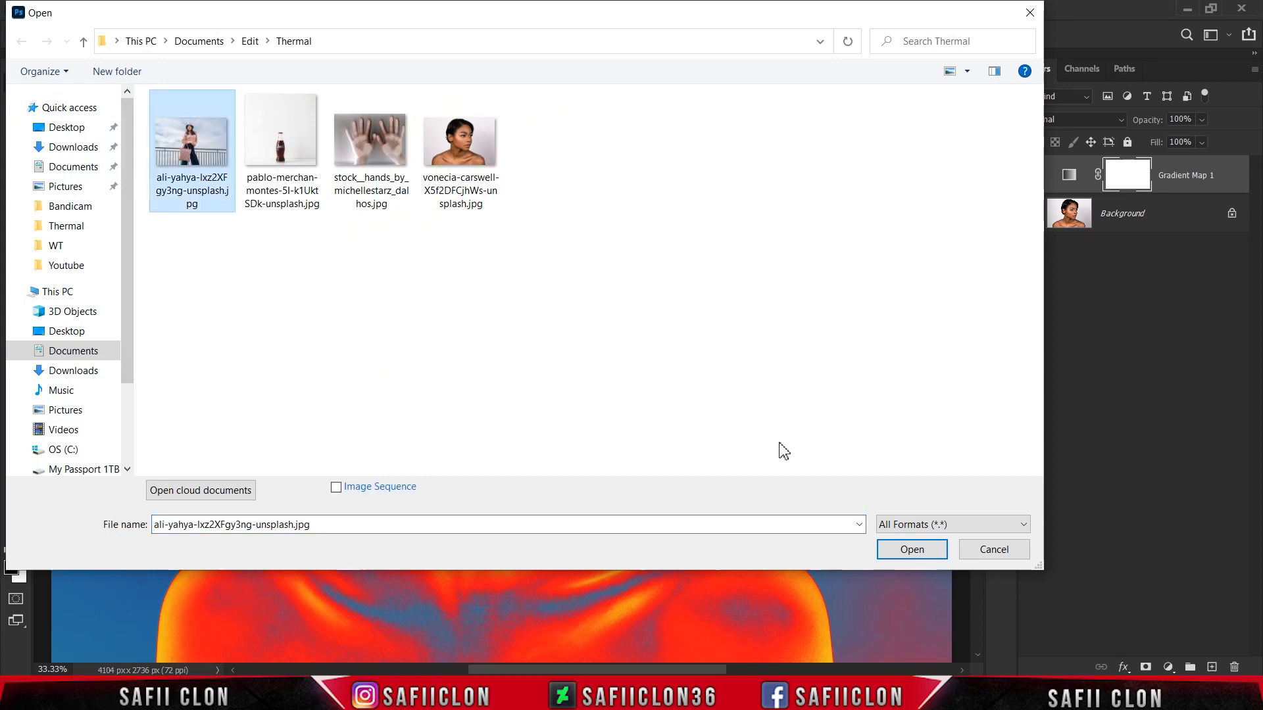
pyautogui.click(909, 552)
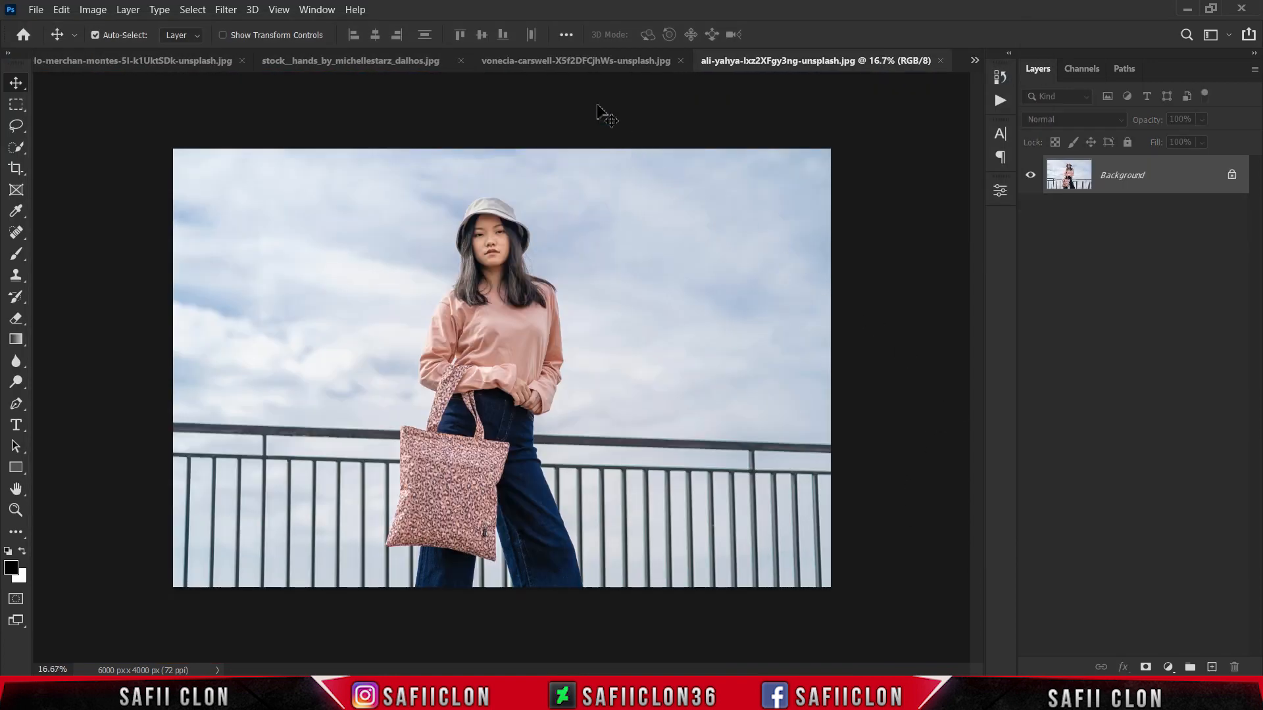
pyautogui.click(563, 57)
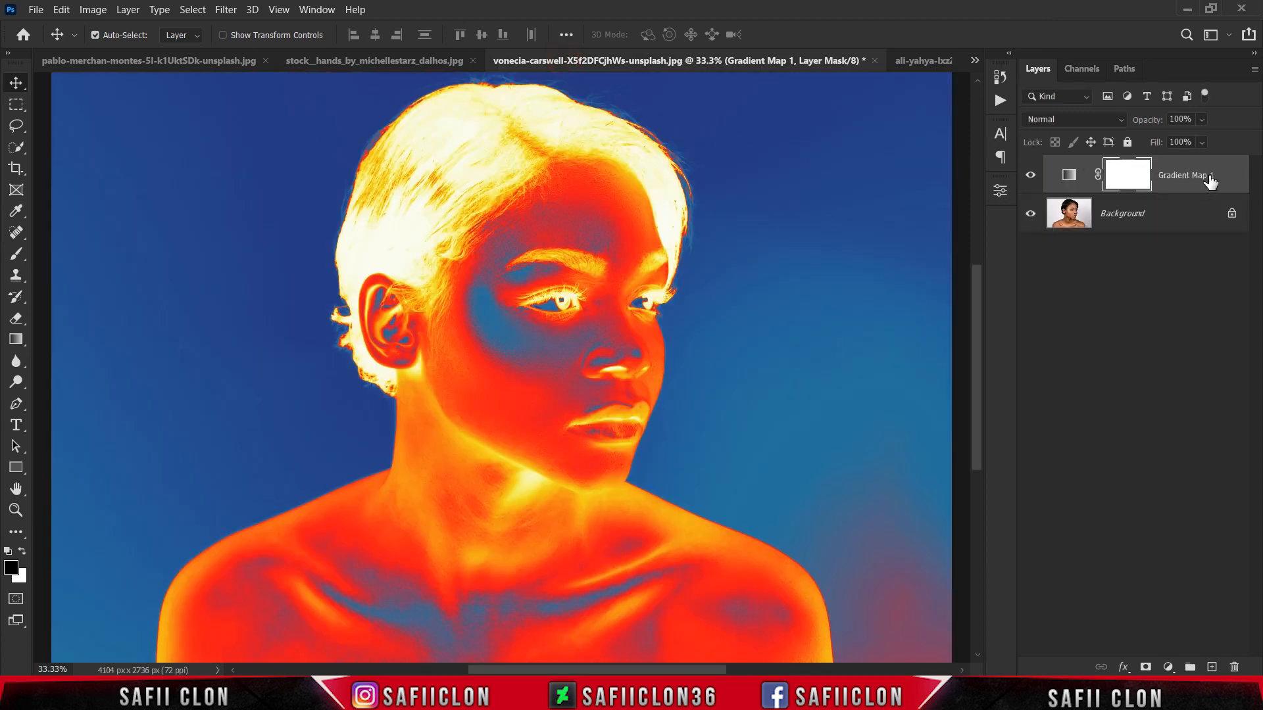
pyautogui.moveTo(1220, 174); pyautogui.dragTo(598, 335)
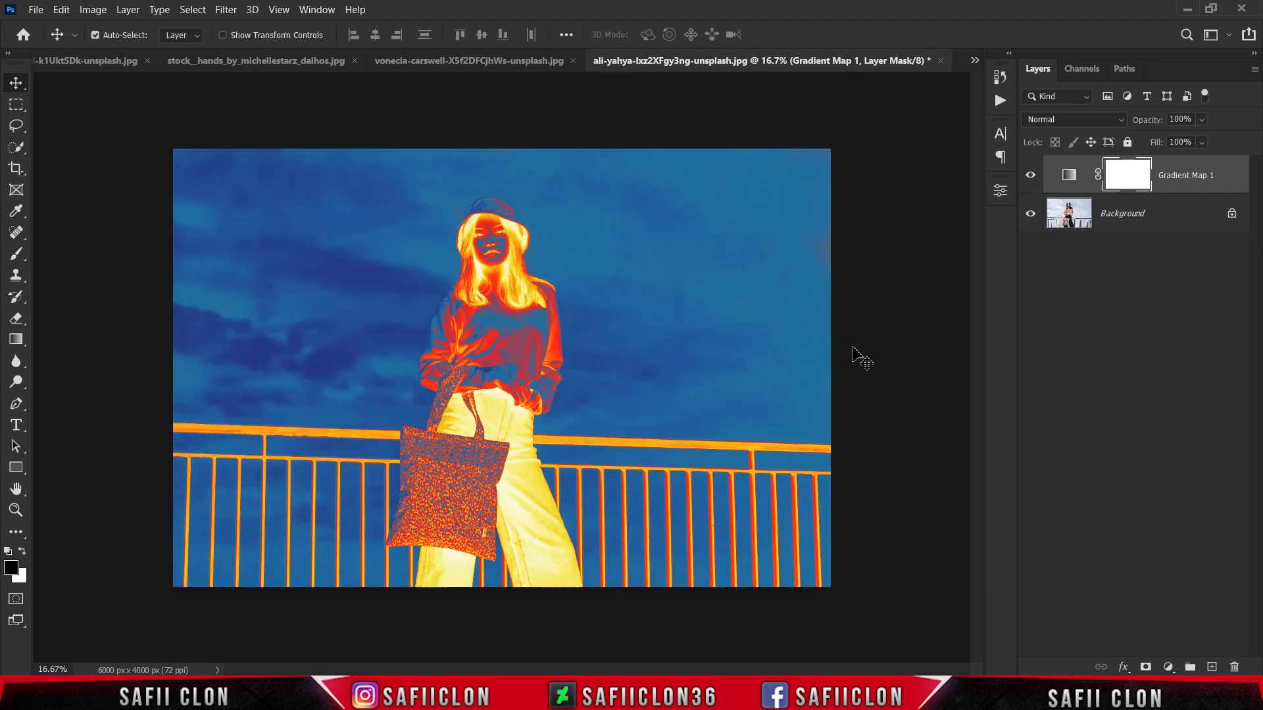
# Step: Compare the tote bag photo with and without Gradient Map 1 at 25% zoom
pyautogui.hotkey('ctrl', '+')
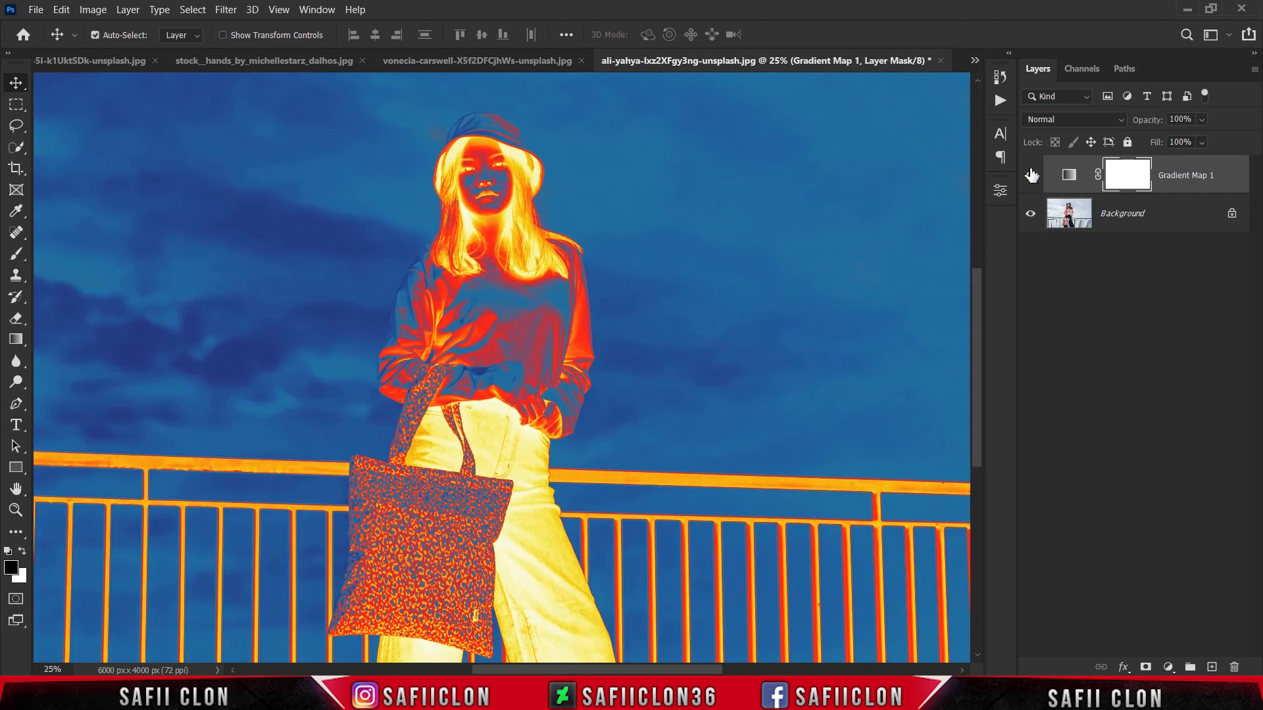
pyautogui.click(1031, 175)
pyautogui.click(1031, 174)
pyautogui.click(1031, 175)
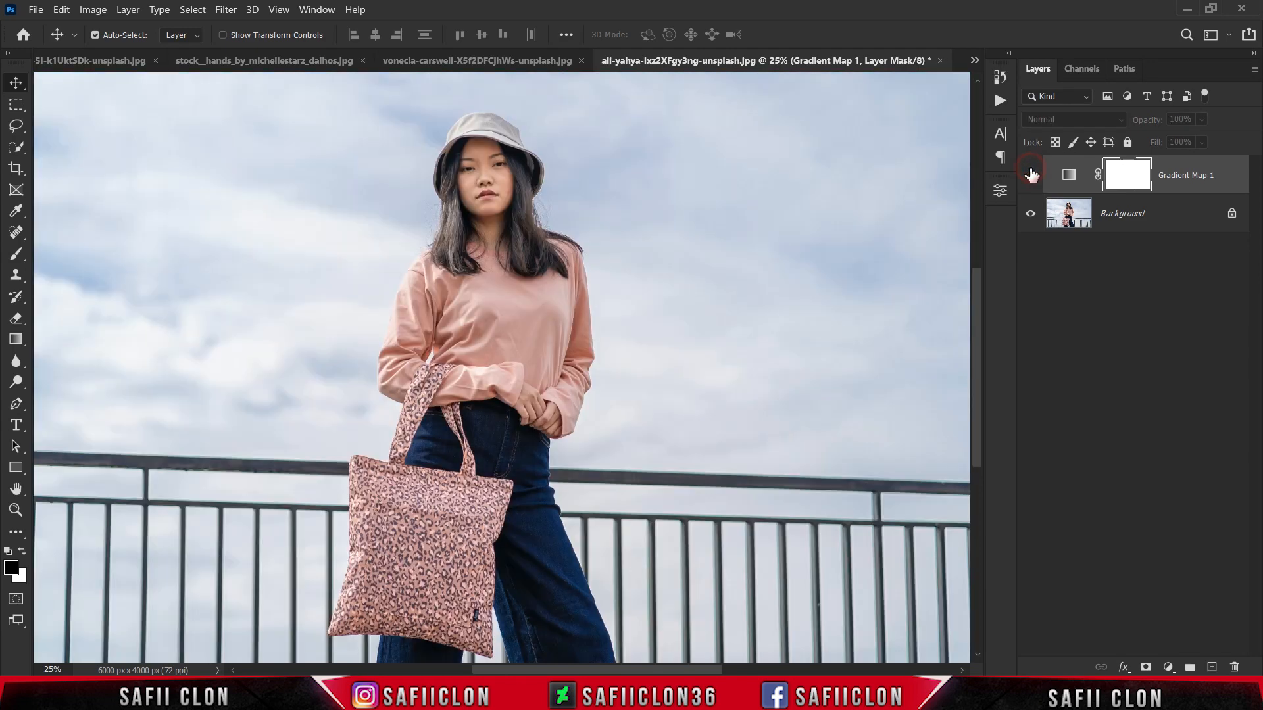
pyautogui.click(1031, 174)
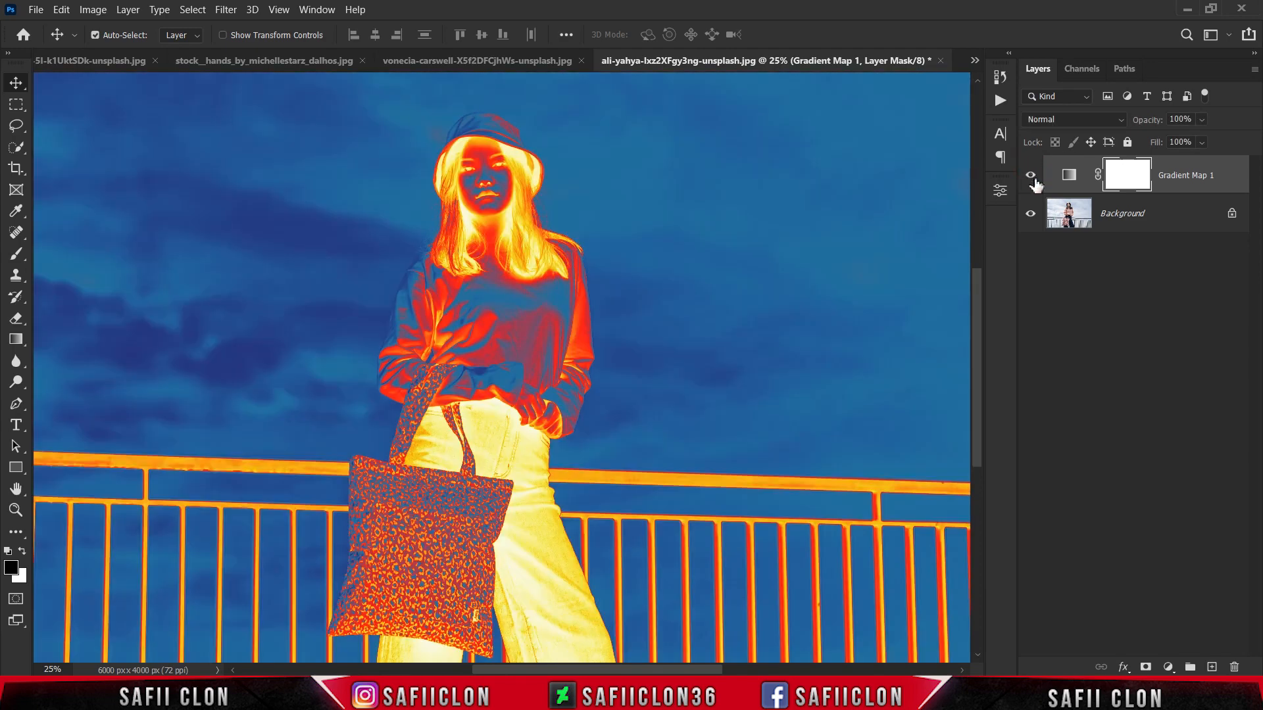
# Step: Add a Black & White adjustment layer directly above the Background layer, beneath Gradient Map 1
pyautogui.click(1158, 222)
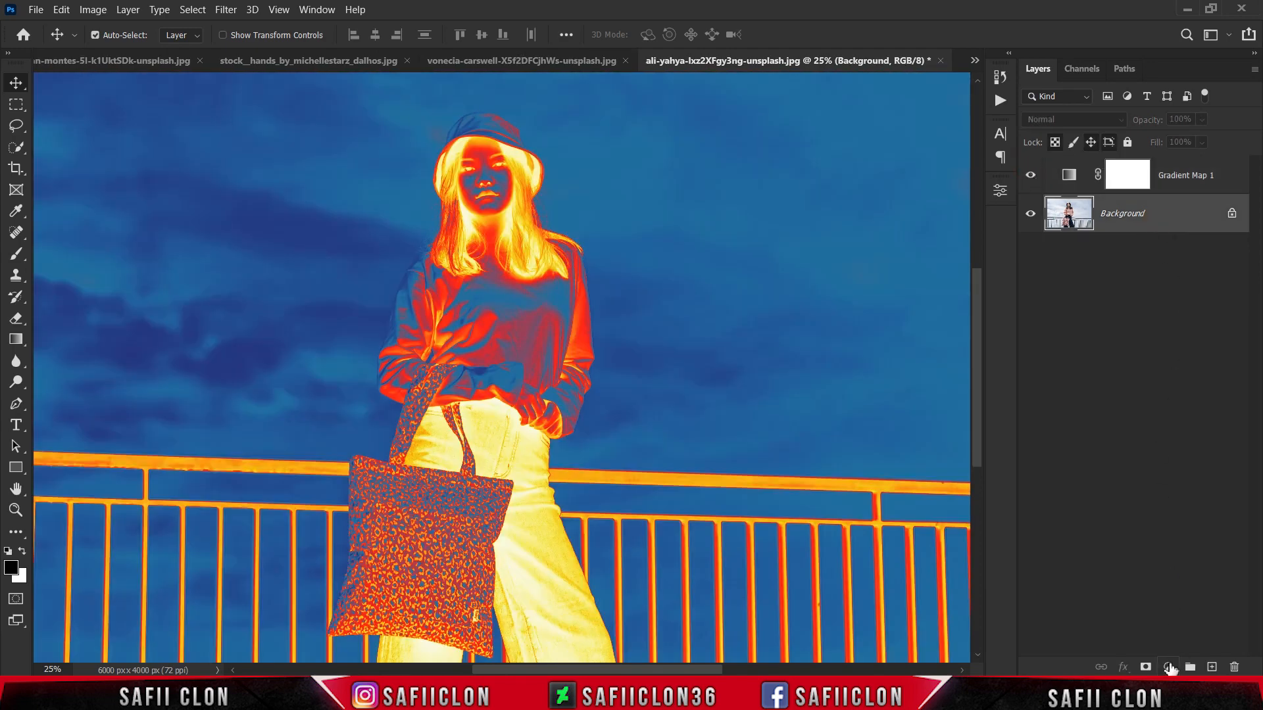
pyautogui.click(1169, 668)
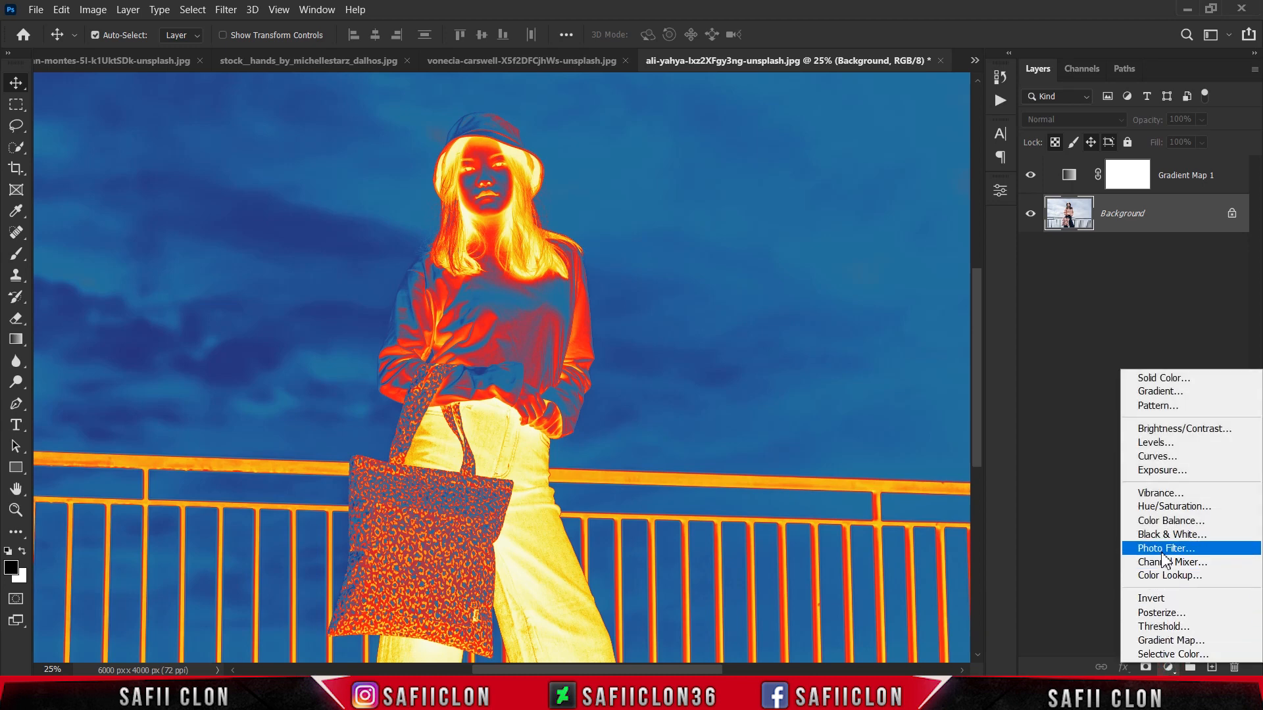
pyautogui.click(1172, 535)
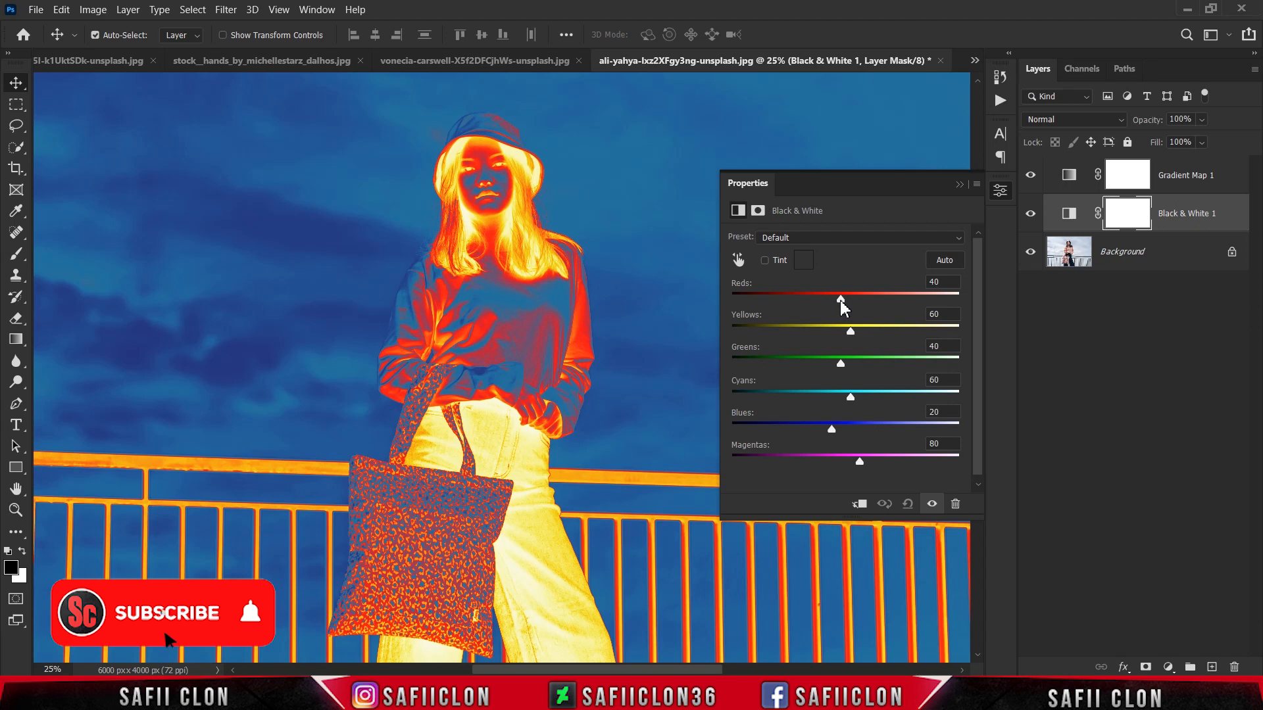
# Step: Set the Black & White adjustment to Reds -79, Yellows 101, Greens 74, Cyans 224 and Blues 146, then collapse its properties
pyautogui.moveTo(841, 301); pyautogui.dragTo(790, 303)
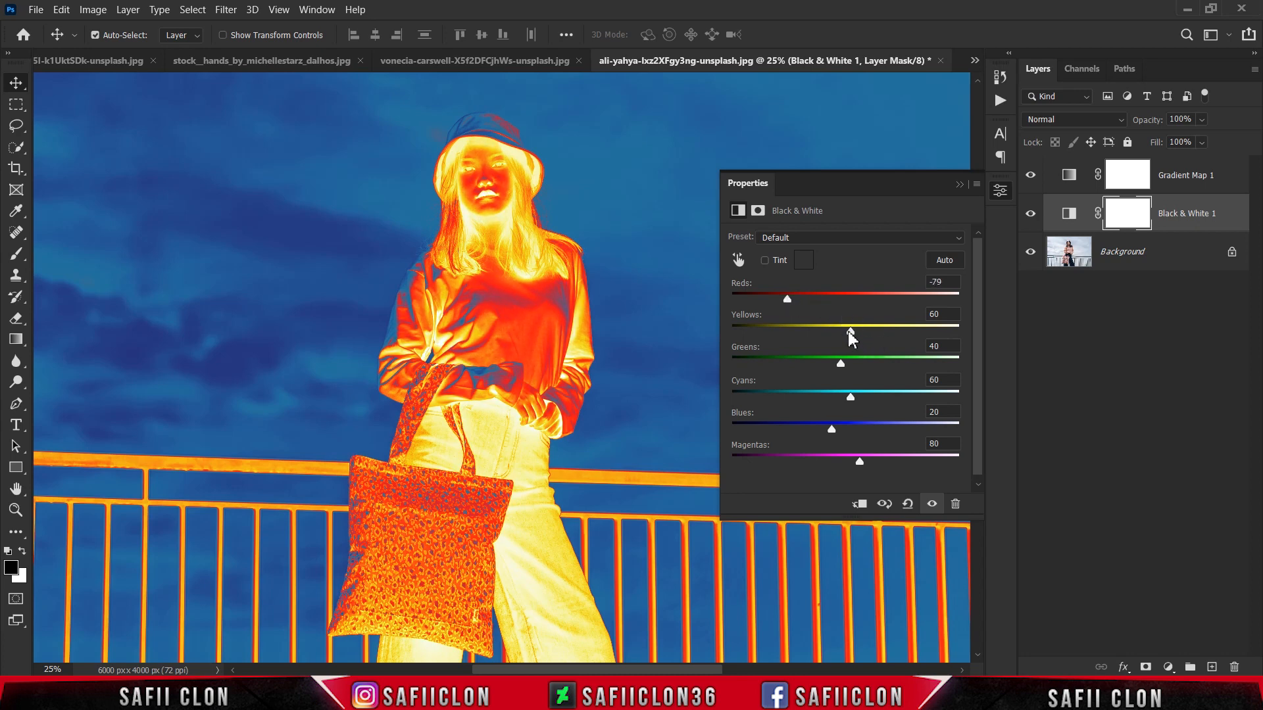
pyautogui.moveTo(850, 333); pyautogui.dragTo(880, 334)
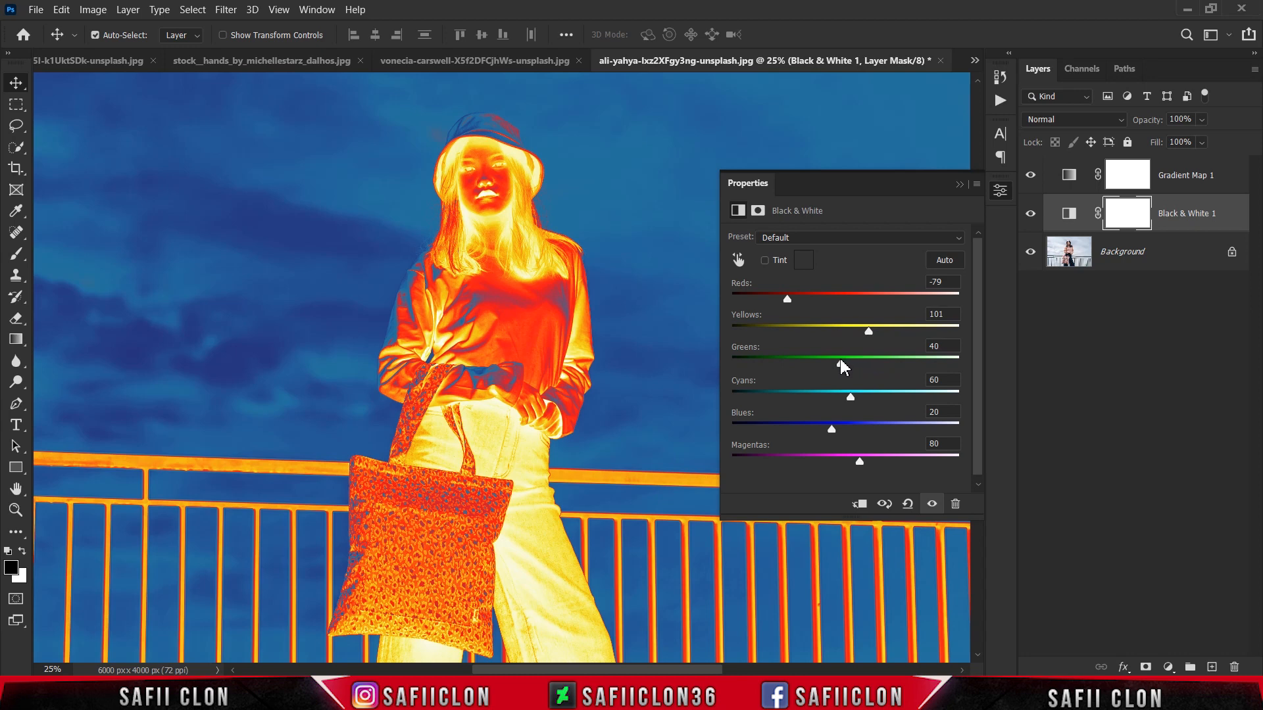
pyautogui.moveTo(841, 366); pyautogui.dragTo(869, 367)
pyautogui.moveTo(854, 397); pyautogui.dragTo(919, 398)
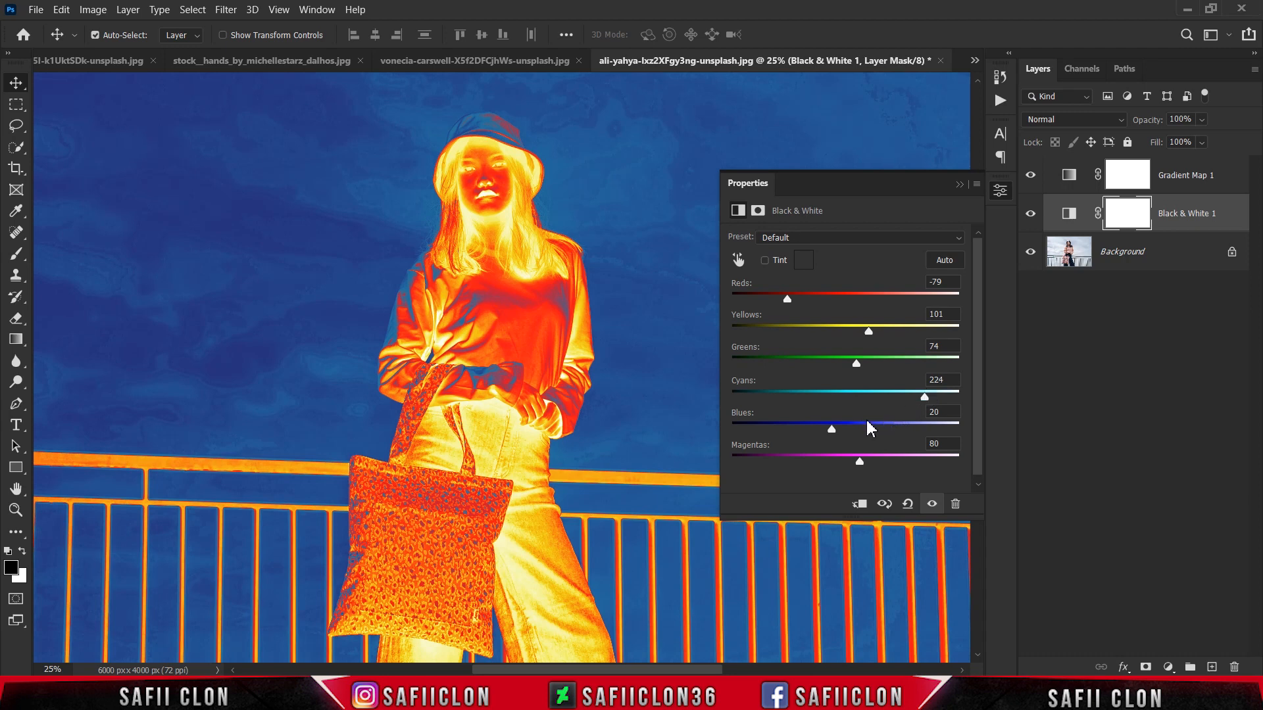
pyautogui.moveTo(836, 429); pyautogui.dragTo(890, 431)
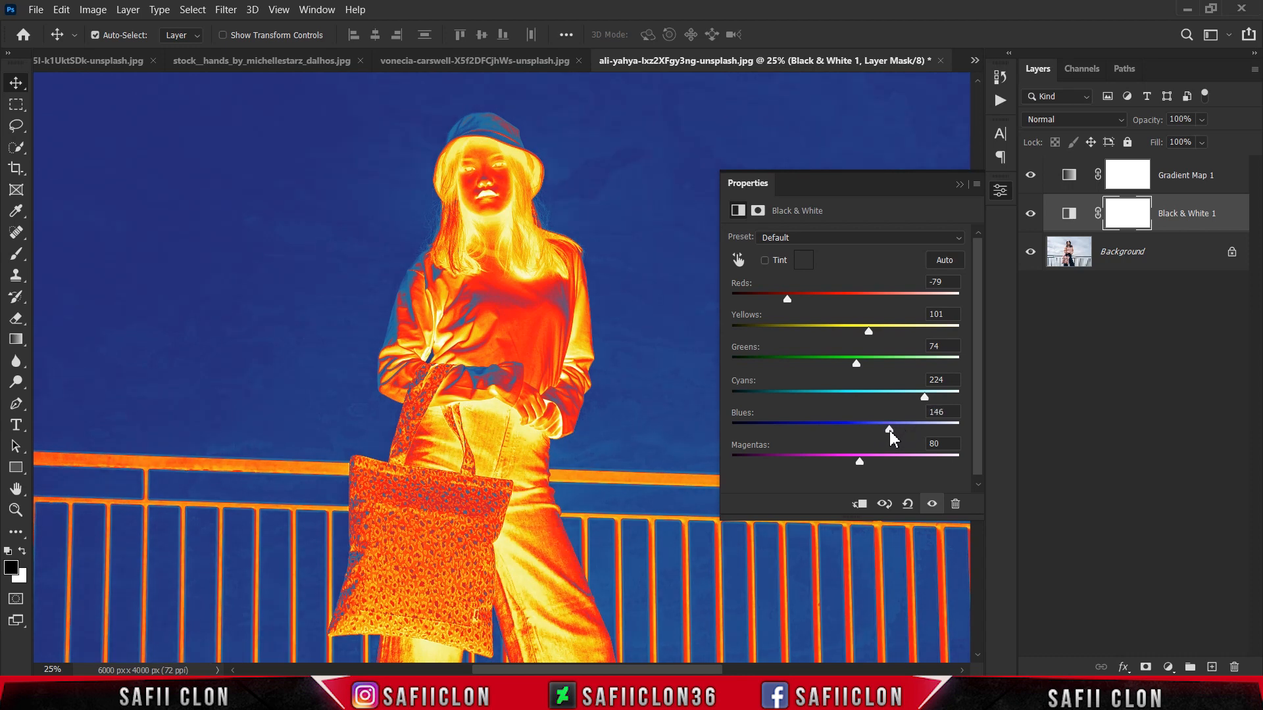
pyautogui.click(960, 184)
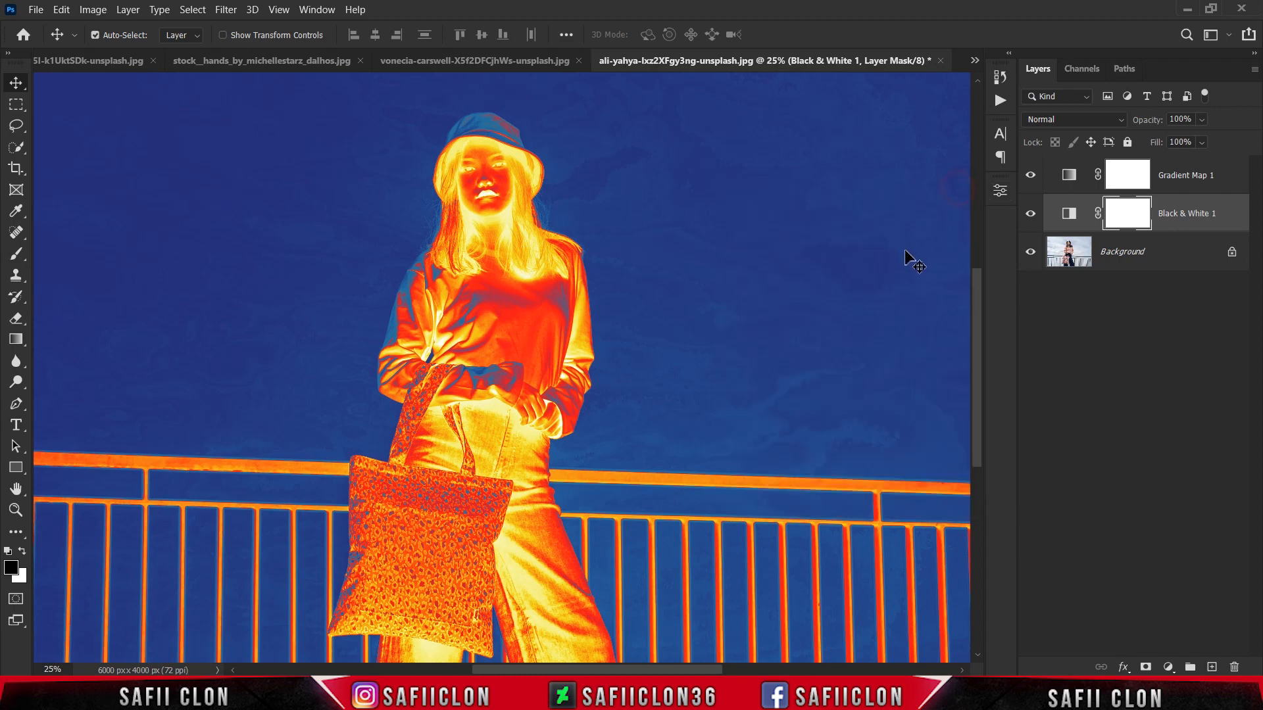
# Step: Compare the tote bag photo with and without the Black & White 1 layer, both enlarged and at full view
pyautogui.click(1032, 213)
pyautogui.click(1031, 214)
pyautogui.click(1032, 215)
pyautogui.click(1032, 215)
pyautogui.hotkey('ctrl', '-')
pyautogui.hotkey('ctrl', '-')
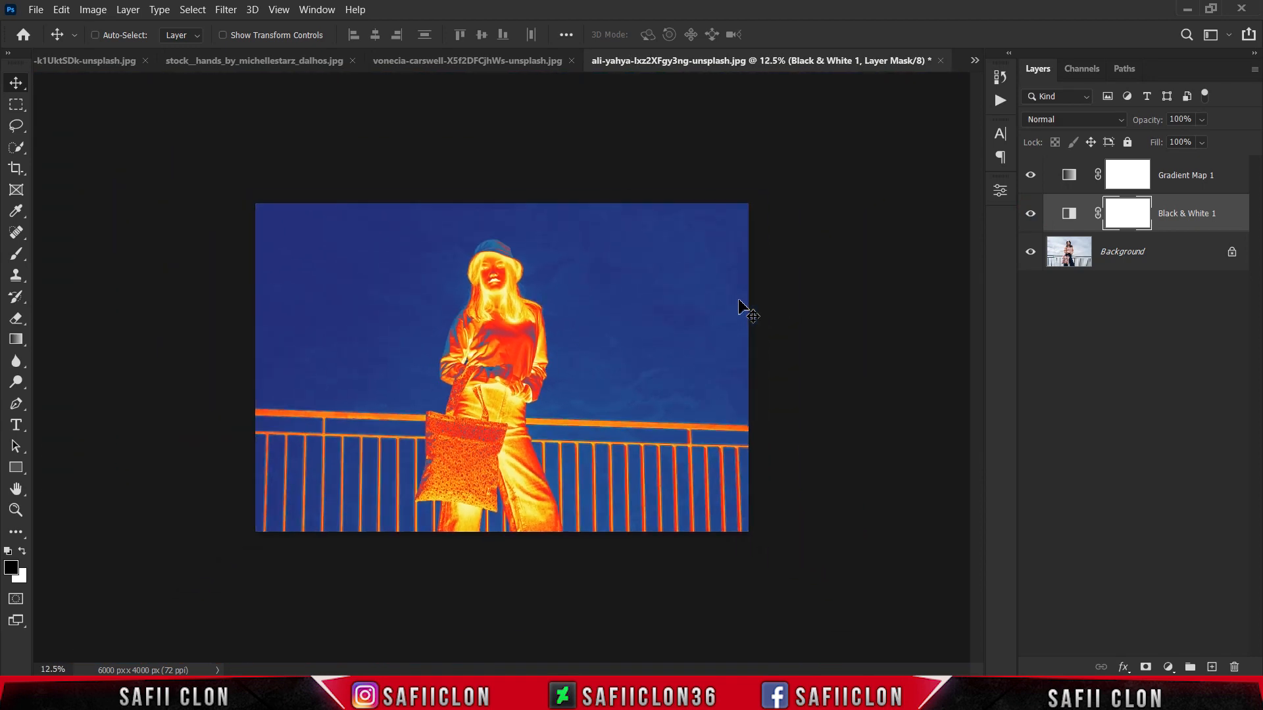
pyautogui.hotkey('ctrl', '+')
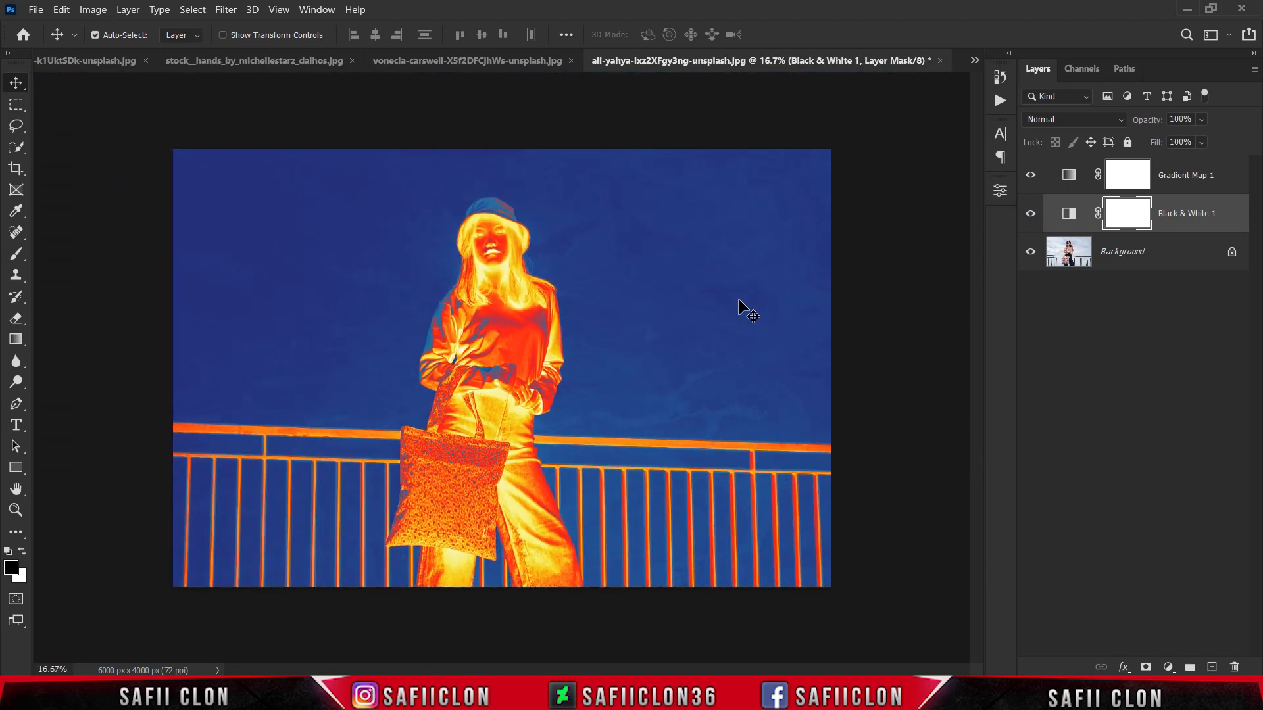
pyautogui.click(1032, 215)
pyautogui.click(1032, 216)
pyautogui.click(1032, 215)
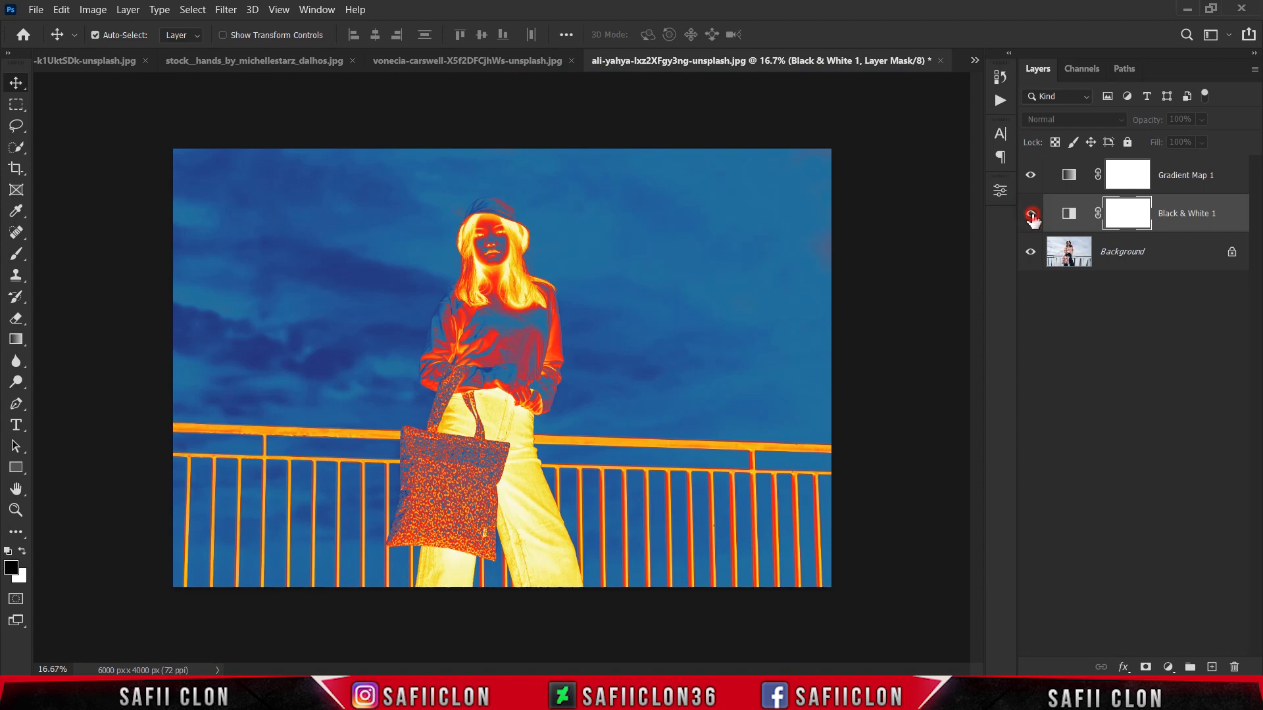
pyautogui.click(1032, 215)
# Step: Compare the whole tote bag photo with Gradient Map 1 hidden and shown
pyautogui.click(1032, 184)
pyautogui.click(1031, 184)
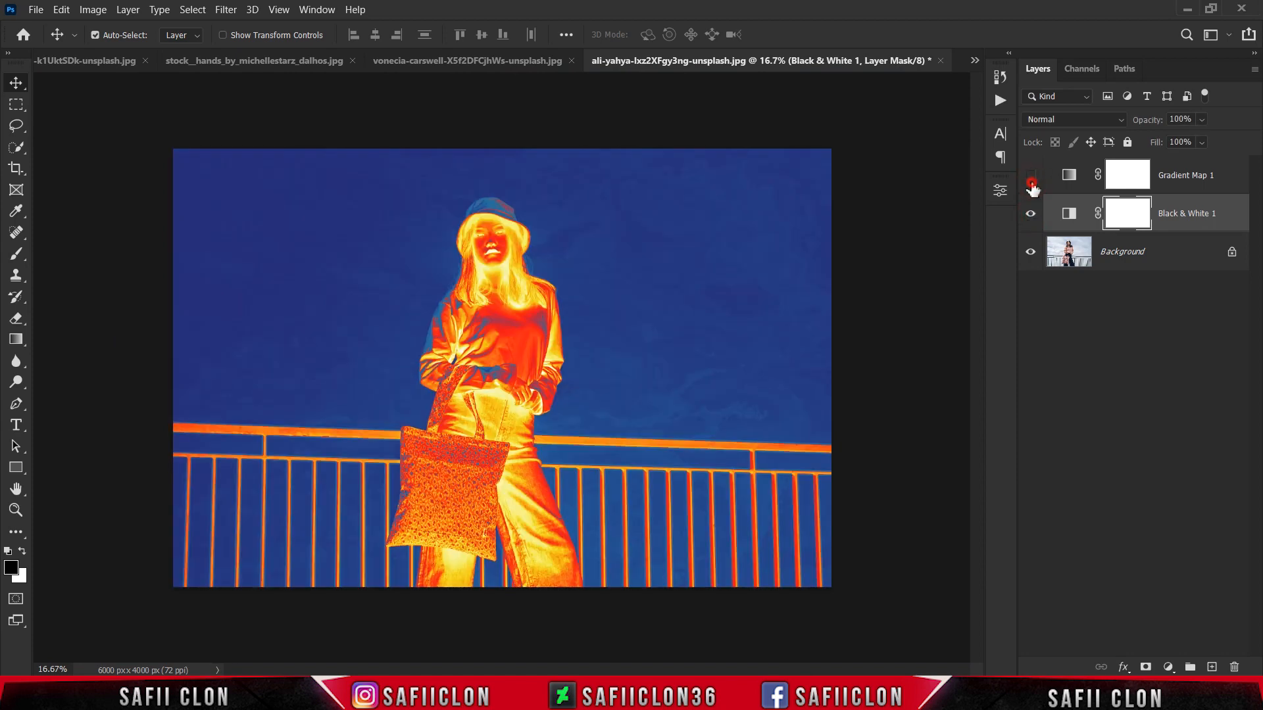
pyautogui.click(1031, 184)
pyautogui.click(1031, 185)
# Step: Review the finished portrait, hands and bottle documents, comparing the bottle with the EDIT layer hidden and shown
pyautogui.click(529, 59)
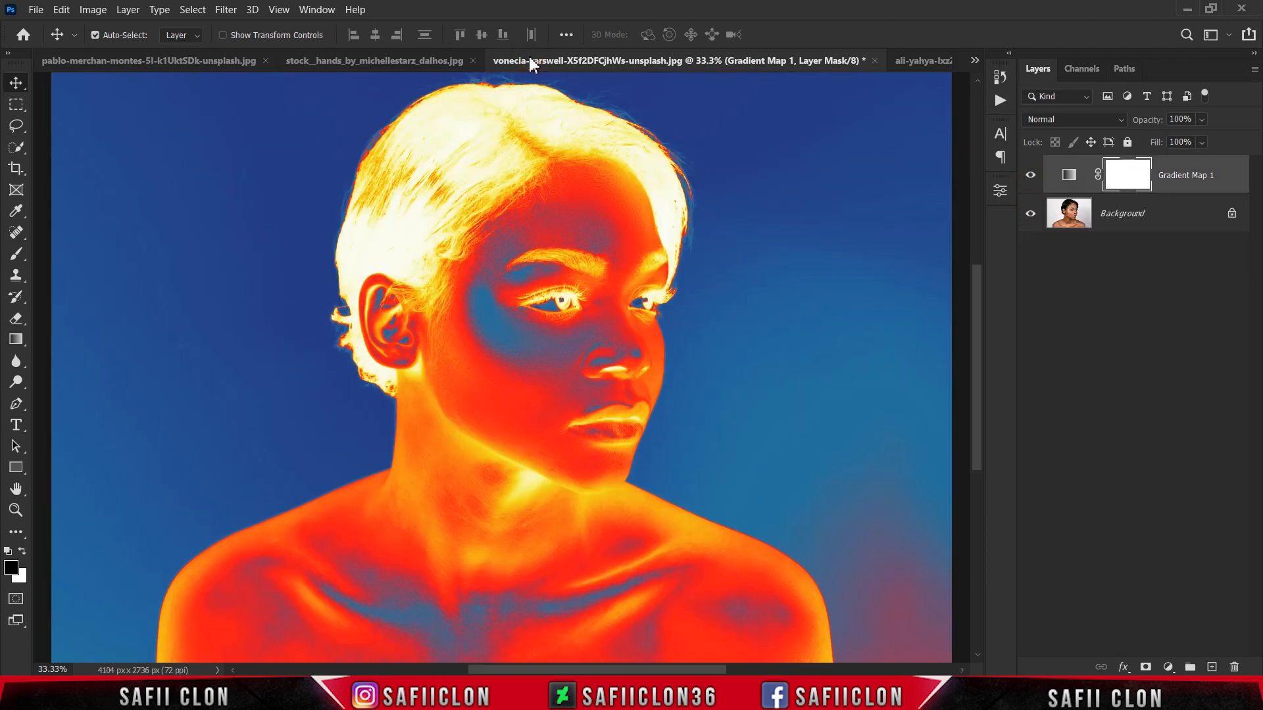
pyautogui.hotkey('ctrl', '-')
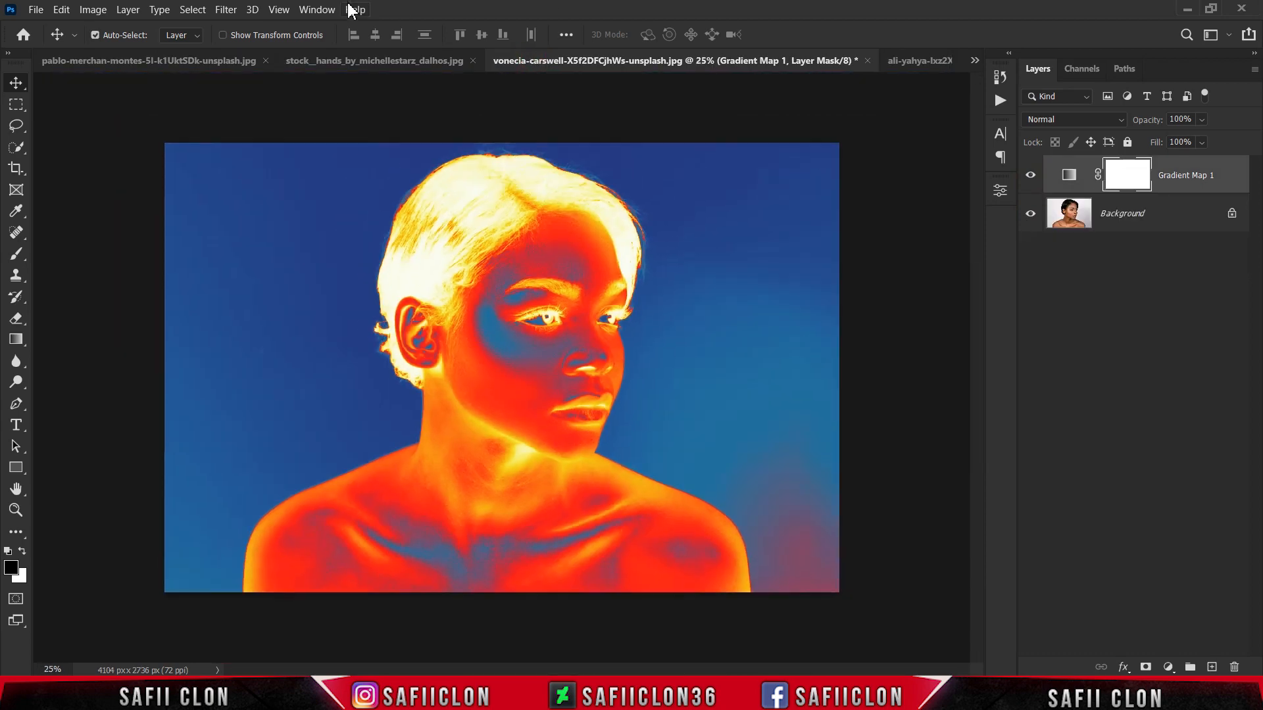
pyautogui.click(344, 65)
pyautogui.click(132, 61)
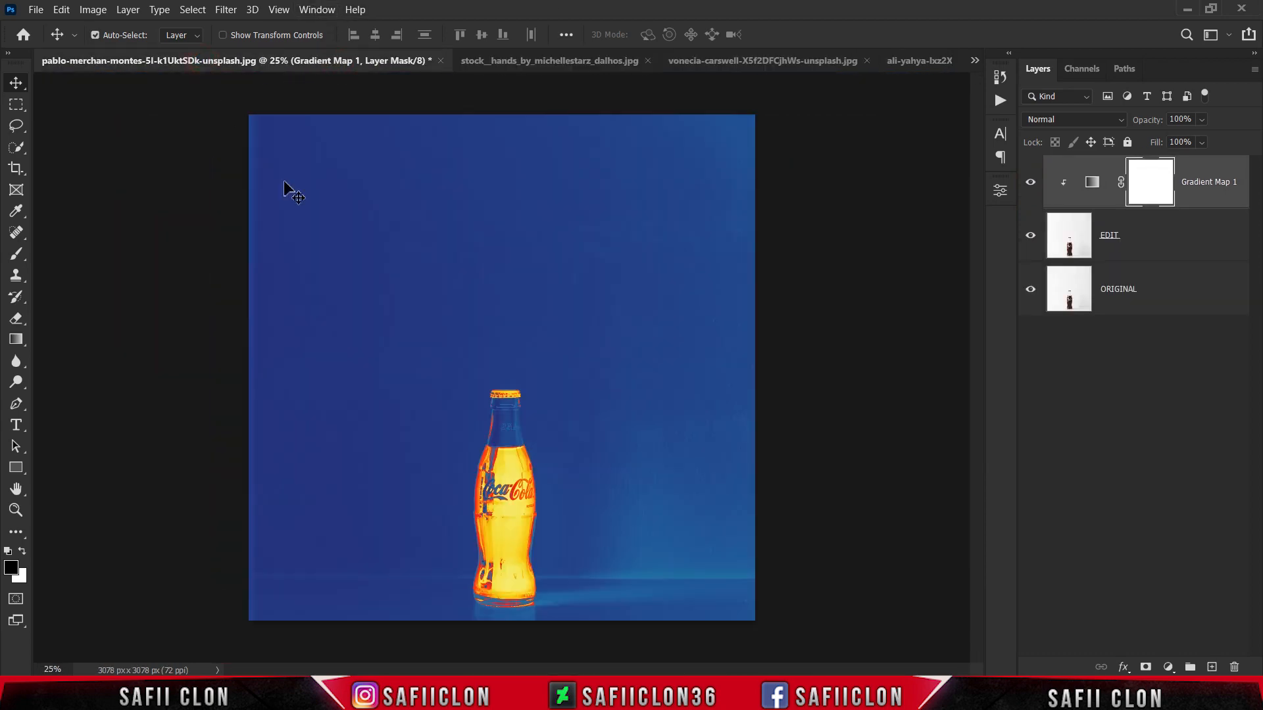
pyautogui.click(1032, 239)
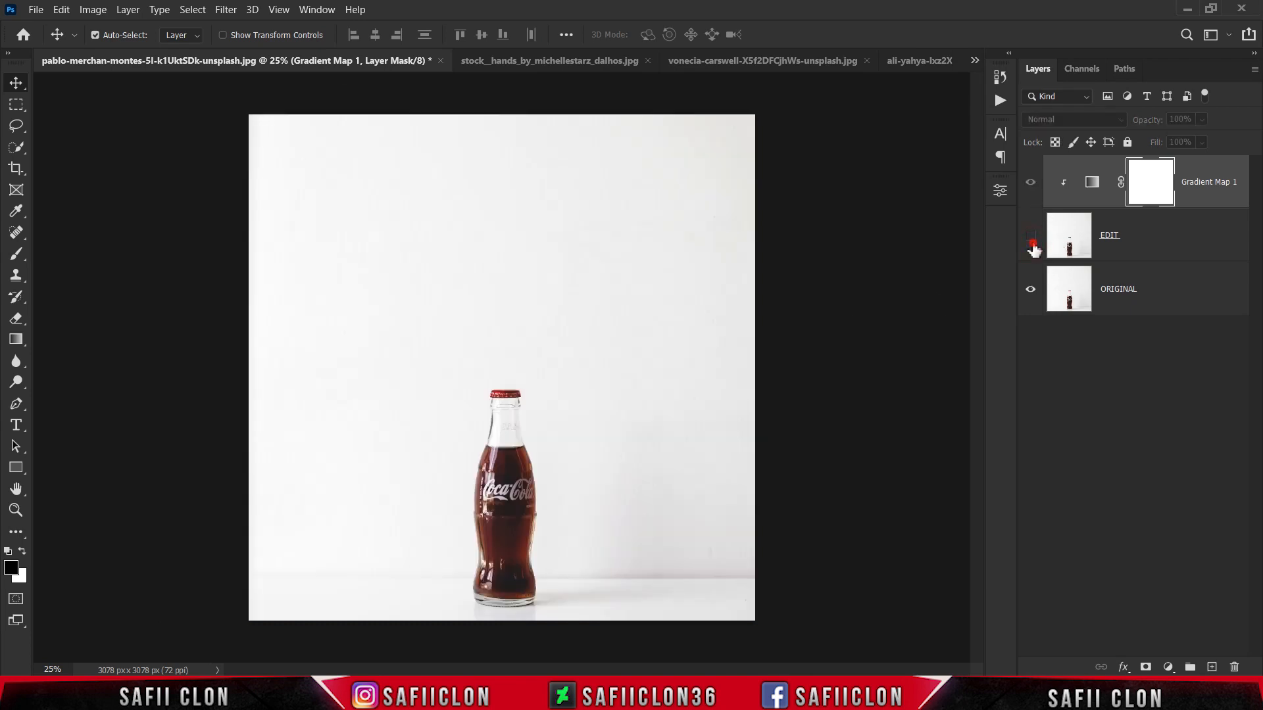
pyautogui.click(1031, 239)
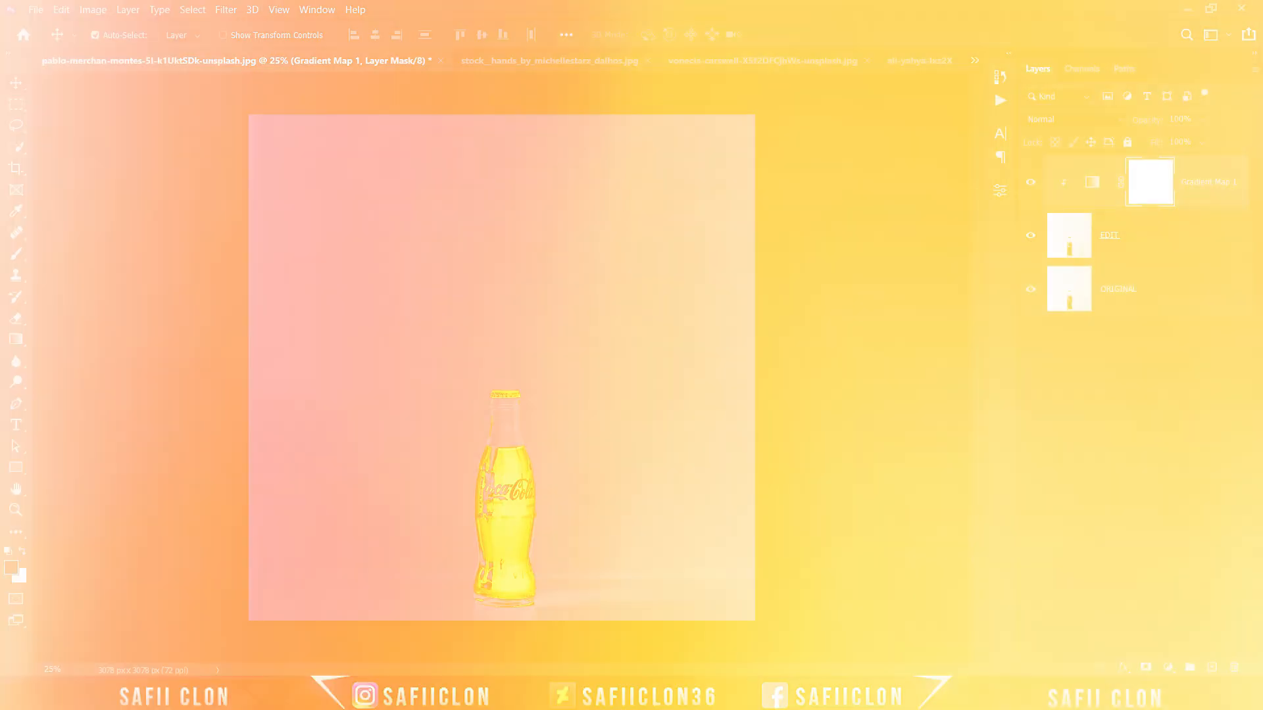